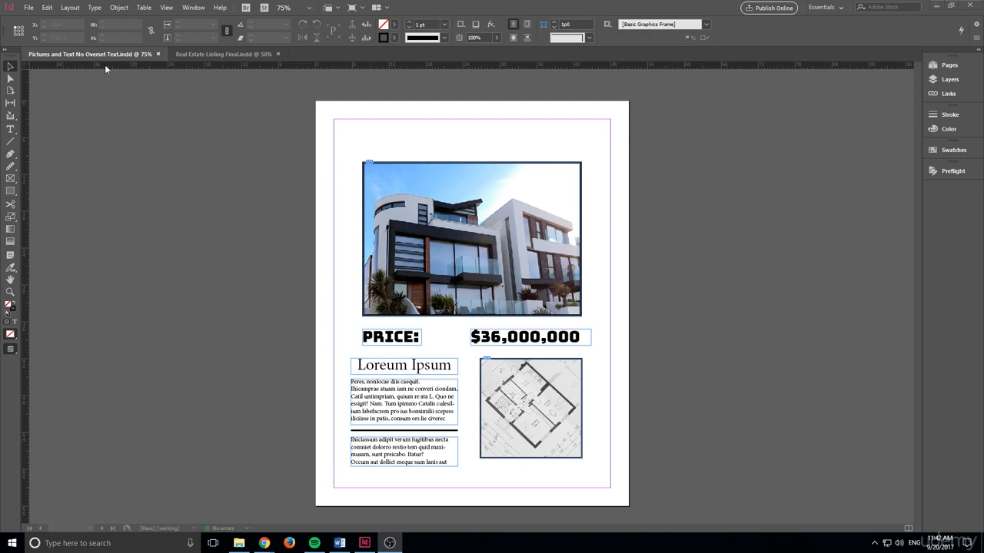
# Step: Float the Real Estate Listing Final document in a small window showing its whole page, placed beside the working page as a reference
pyautogui.click(208, 57)
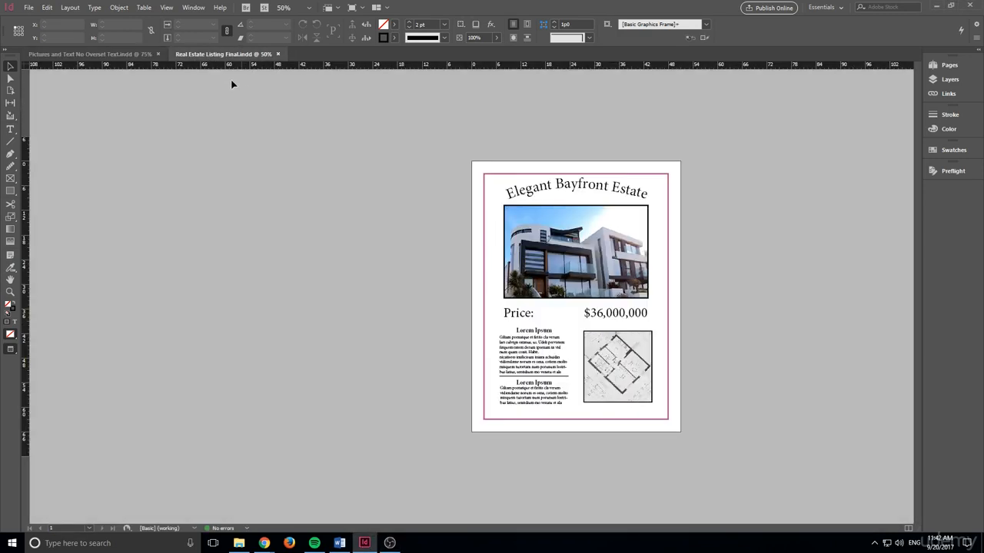
pyautogui.moveTo(203, 55); pyautogui.dragTo(459, 180)
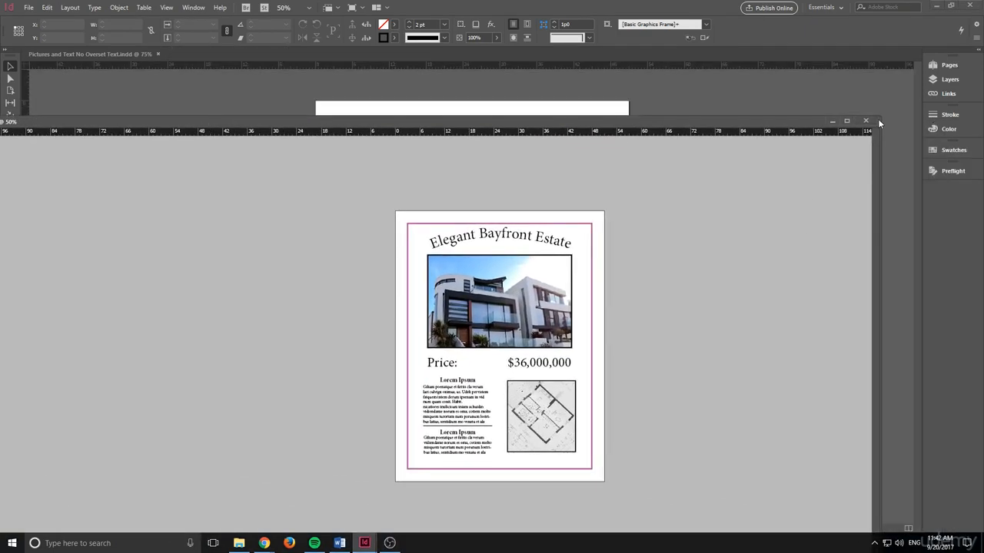
pyautogui.moveTo(878, 118); pyautogui.dragTo(341, 226)
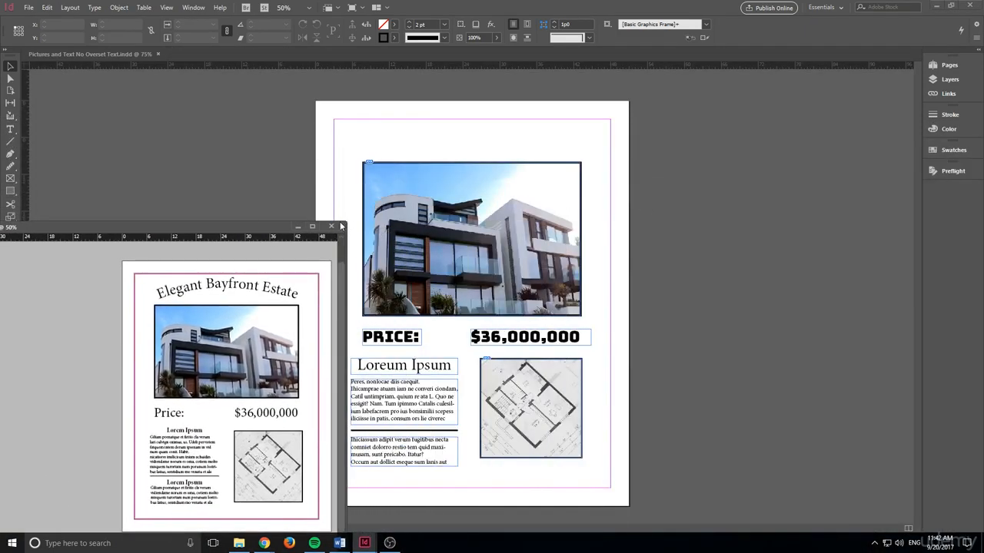
pyautogui.moveTo(254, 226); pyautogui.dragTo(573, 156)
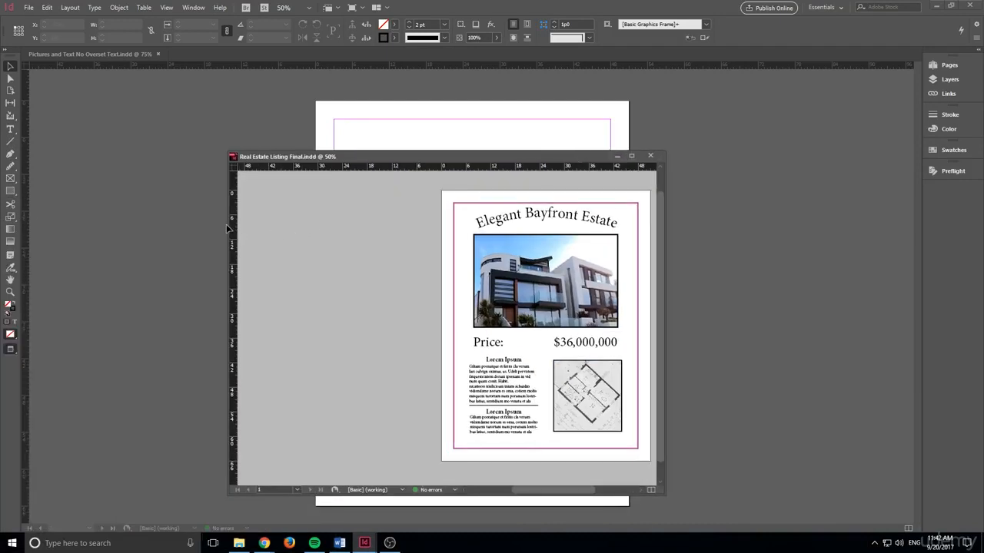
pyautogui.moveTo(227, 227); pyautogui.dragTo(423, 228)
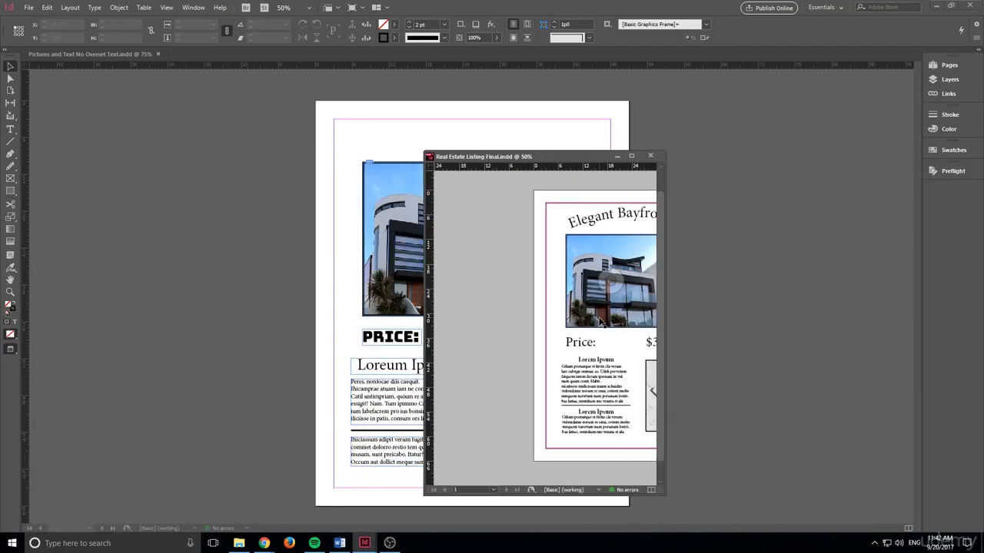
pyautogui.hscroll(4, 566, 340)
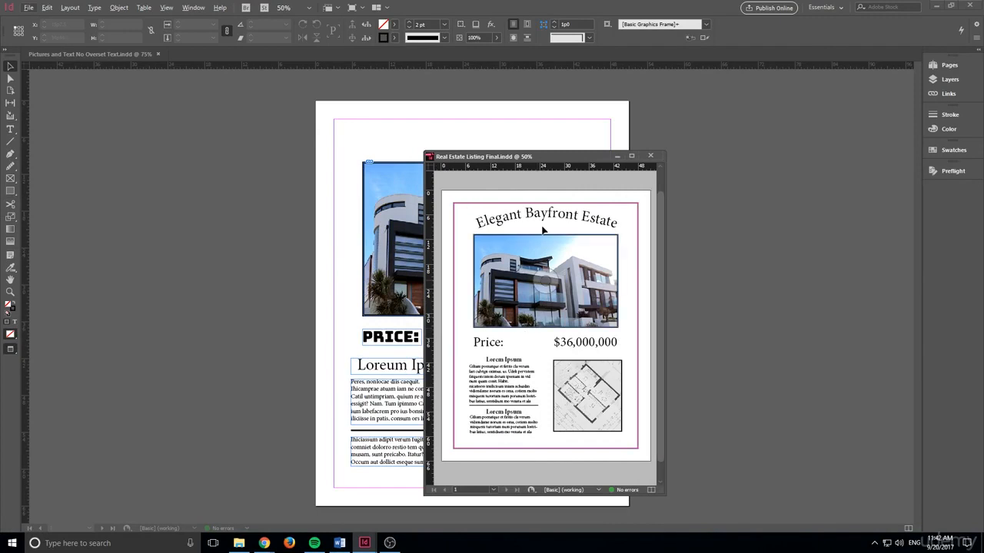
pyautogui.moveTo(559, 153); pyautogui.dragTo(194, 118)
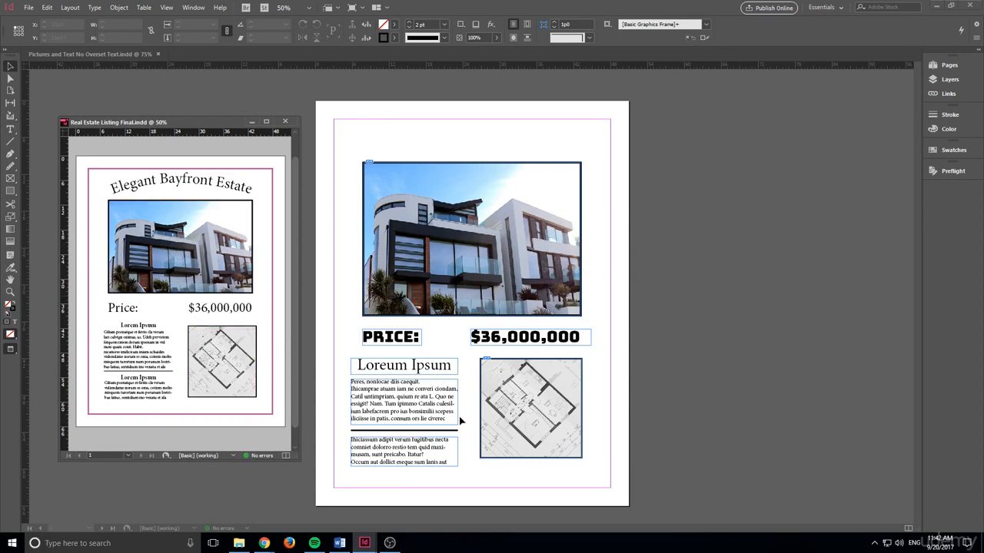
# Step: Select the floor plan image and show the Text Wrap settings in the empty area beside the page
pyautogui.click(533, 433)
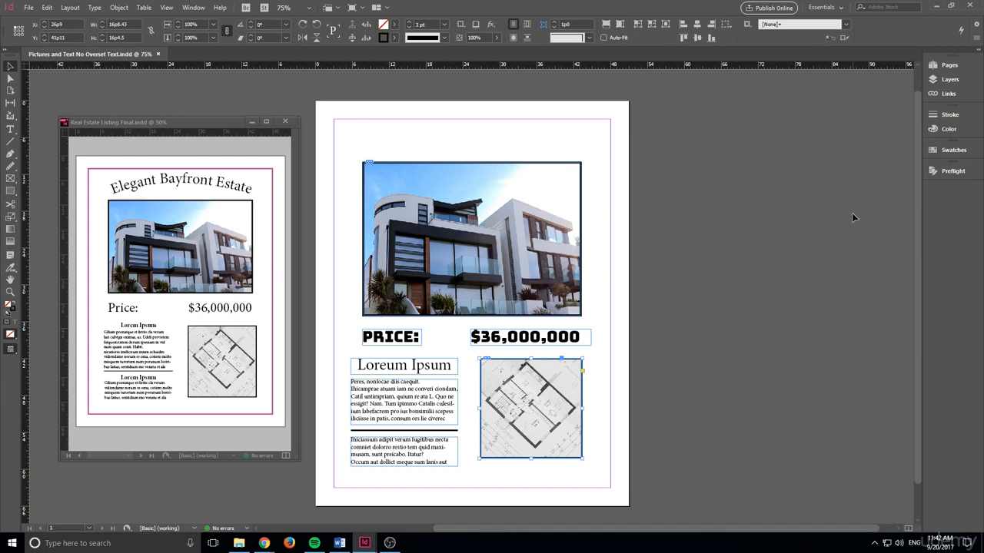
pyautogui.click(194, 7)
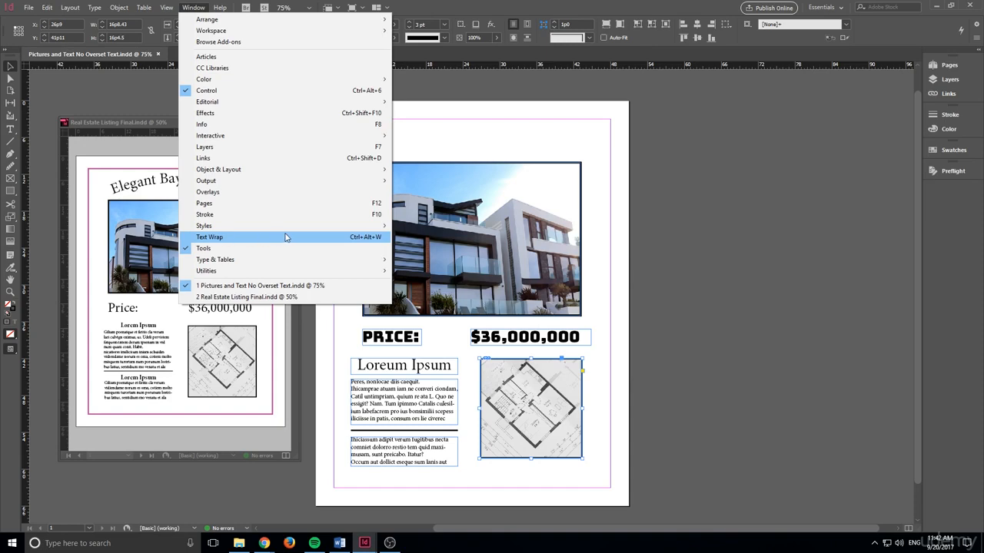
pyautogui.click(378, 240)
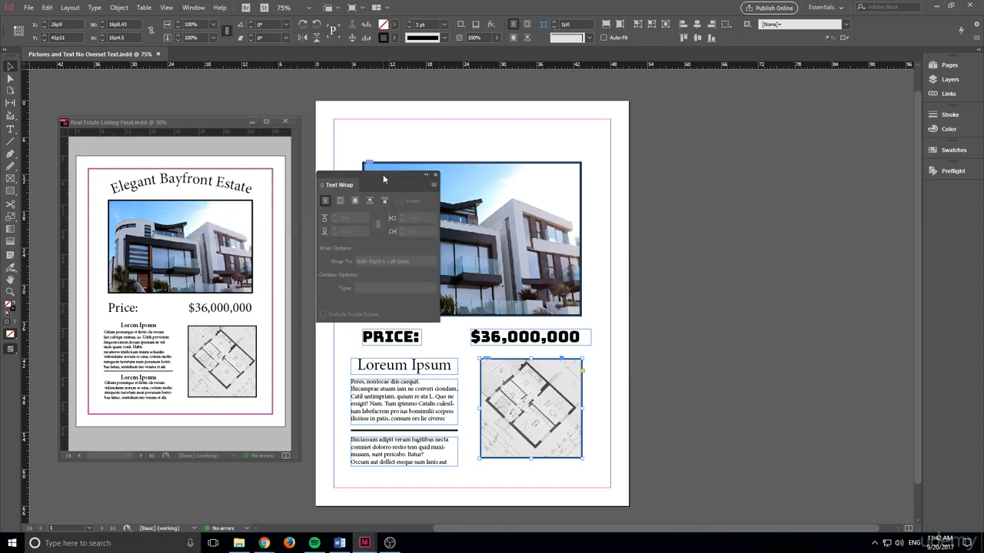
pyautogui.moveTo(384, 178); pyautogui.dragTo(807, 123)
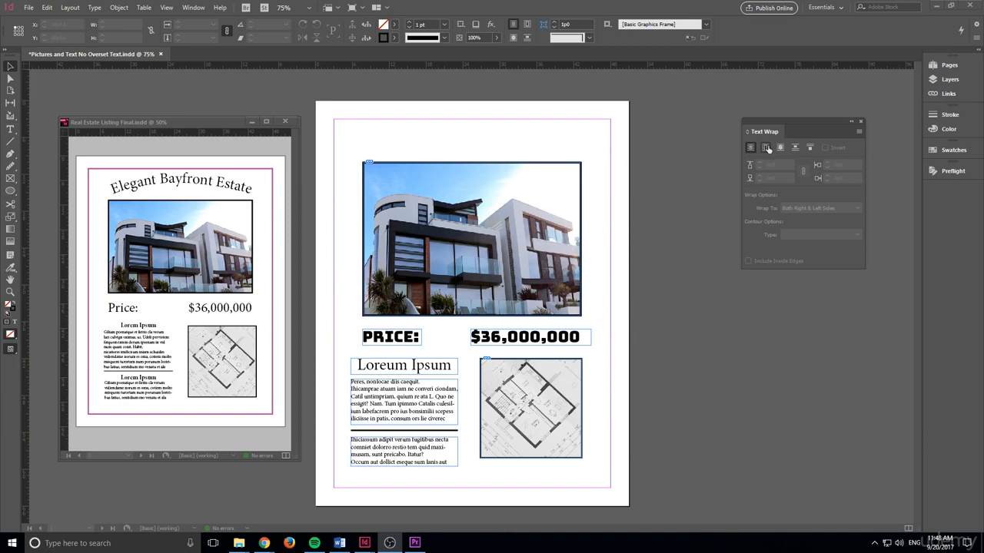
# Step: Set the floor plan image's text wrap to wrap around the bounding box
pyautogui.click(767, 149)
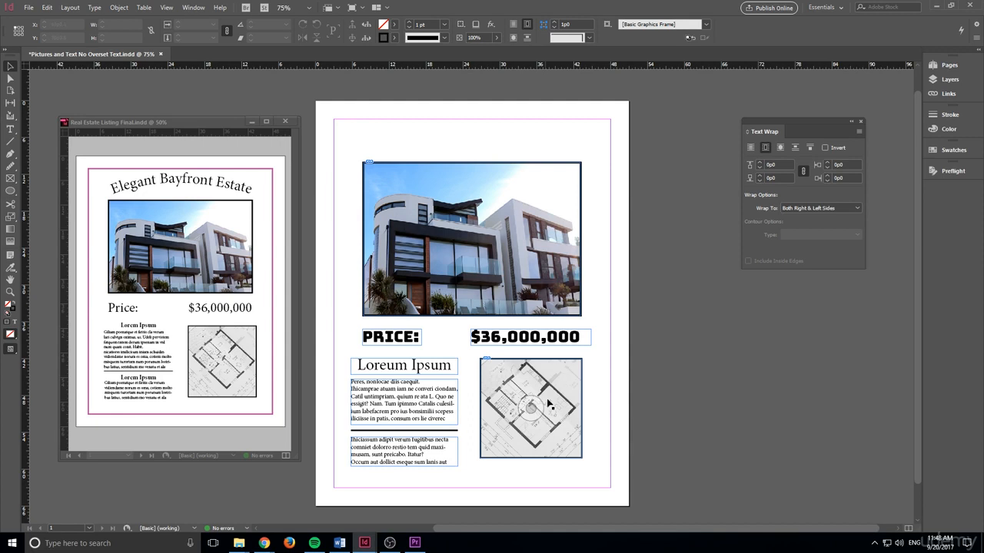
pyautogui.click(559, 394)
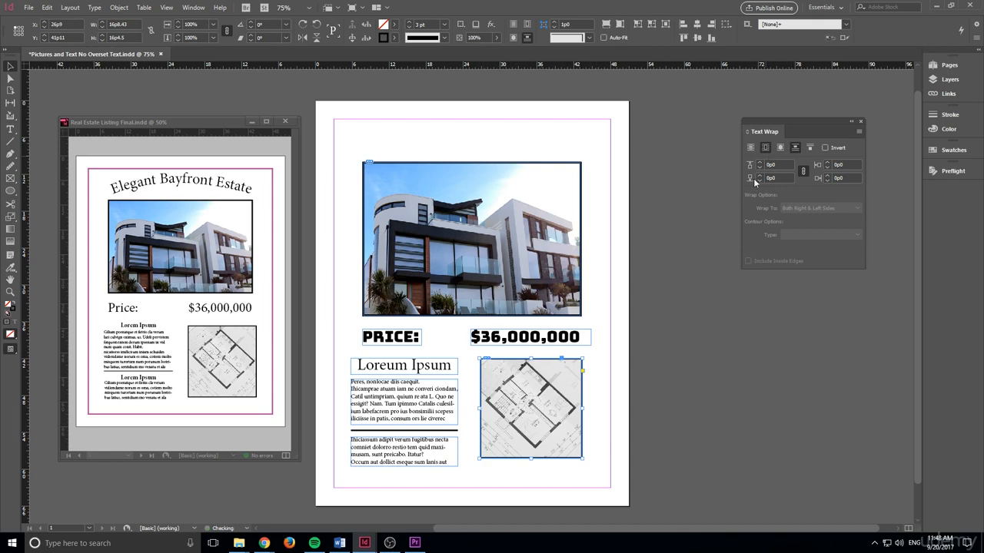
pyautogui.click(765, 147)
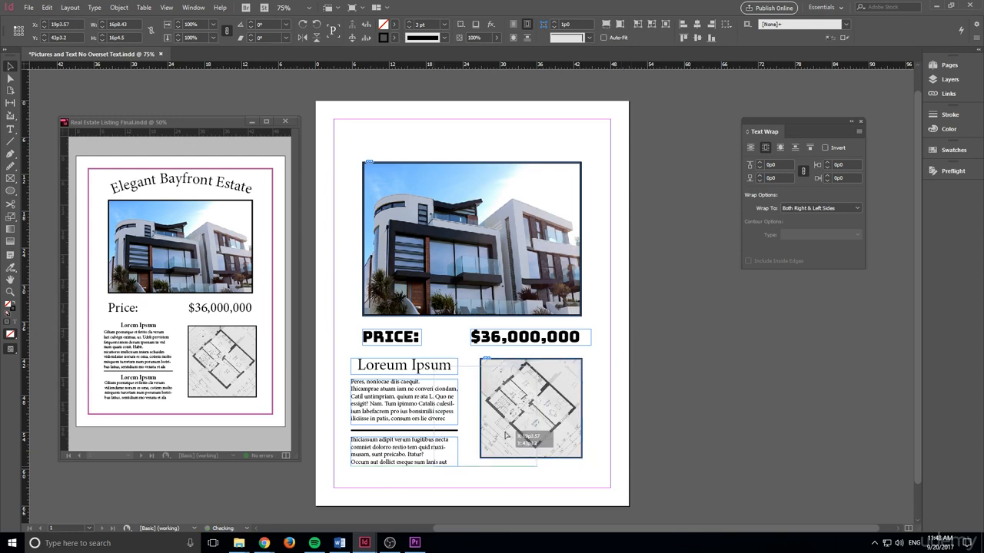
# Step: Move the floor plan image over the body text columns to about X 10p7.2, Y 44p0
pyautogui.moveTo(495, 429); pyautogui.dragTo(432, 461)
pyautogui.hotkey('ctrl', 'z')
pyautogui.hotkey('ctrl', 'z')
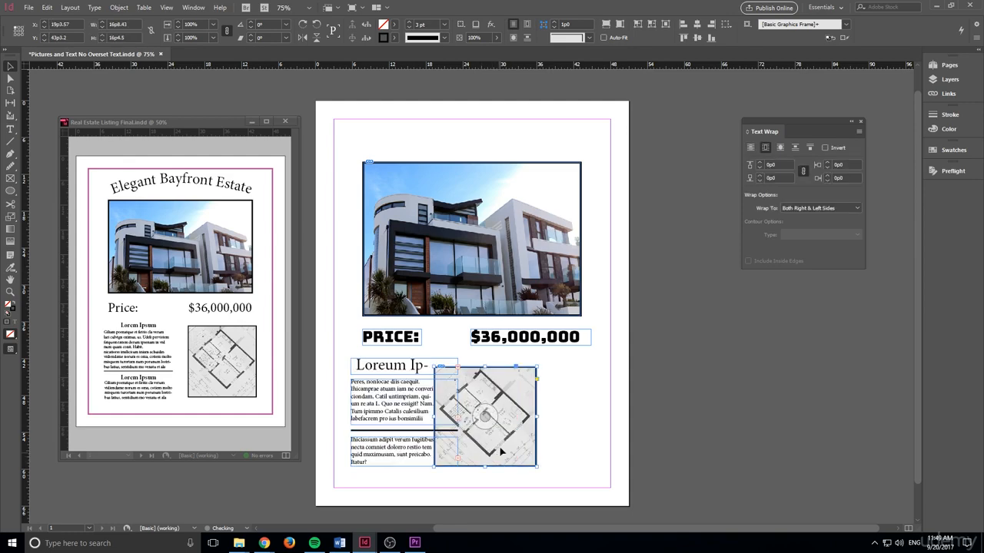
pyautogui.moveTo(522, 439); pyautogui.dragTo(467, 444)
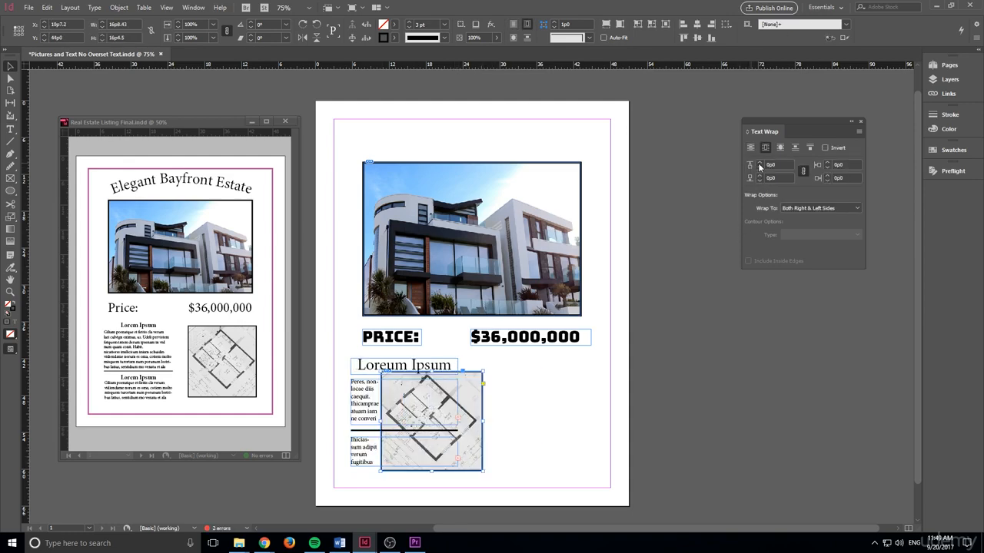
# Step: Increase the floor plan's linked text wrap offsets to 1p5 on all four sides
pyautogui.click(827, 164)
pyautogui.click(827, 163)
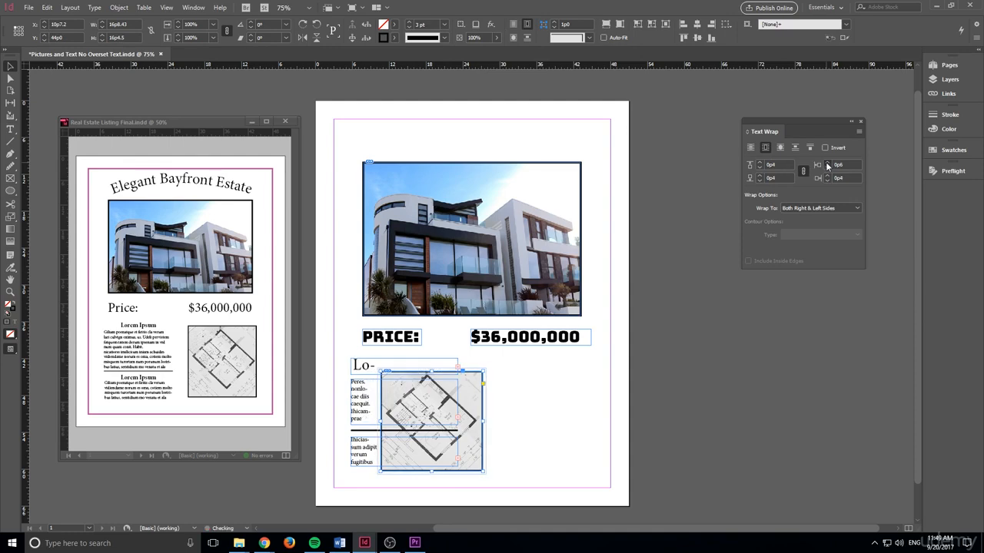
pyautogui.click(827, 164)
pyautogui.click(827, 163)
pyautogui.click(827, 164)
pyautogui.click(827, 164)
pyautogui.click(827, 164)
pyautogui.click(827, 164)
pyautogui.click(827, 164)
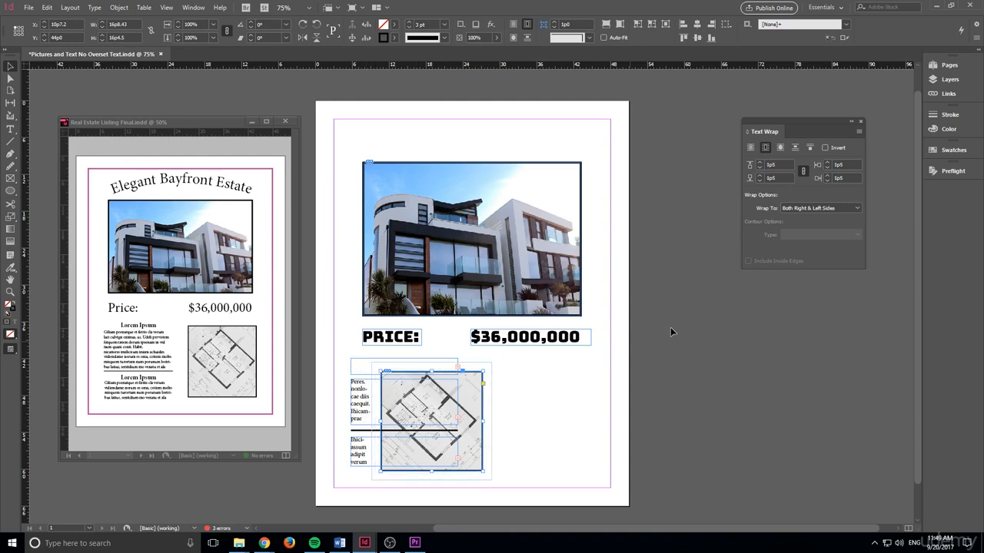
# Step: Lower the floor plan's linked text wrap offsets to negative values of about -0p6
pyautogui.click(828, 169)
pyautogui.click(828, 169)
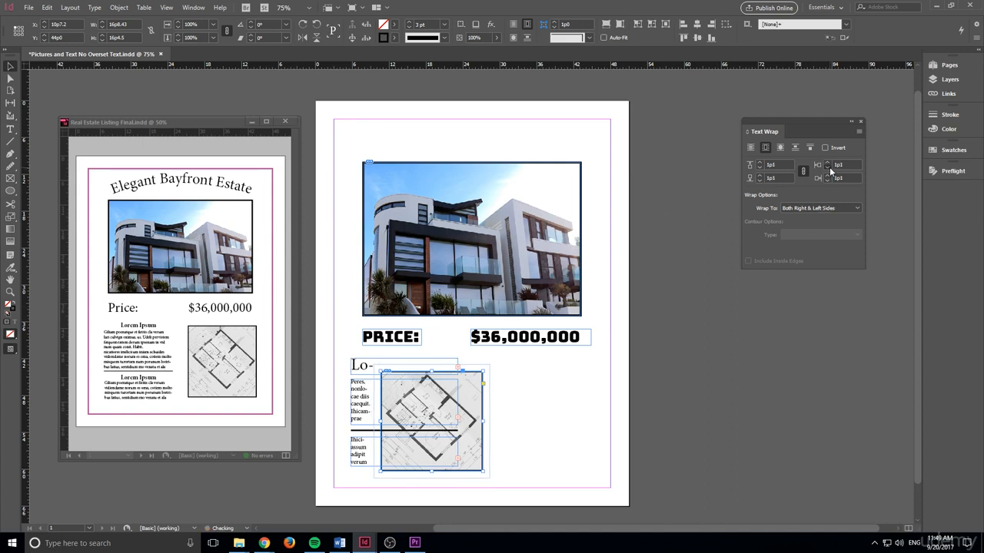
pyautogui.click(828, 169)
pyautogui.click(828, 169)
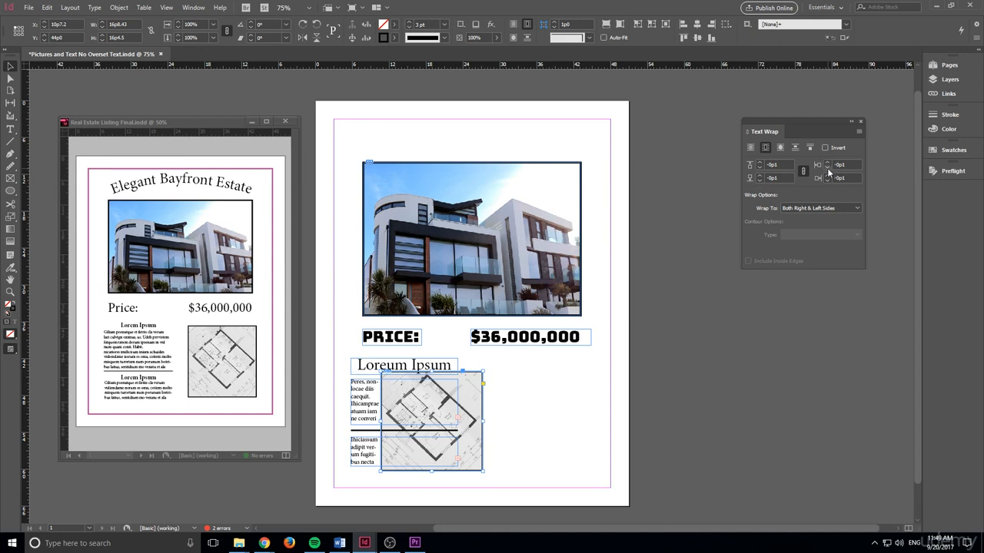
pyautogui.click(828, 171)
pyautogui.click(827, 172)
pyautogui.click(828, 171)
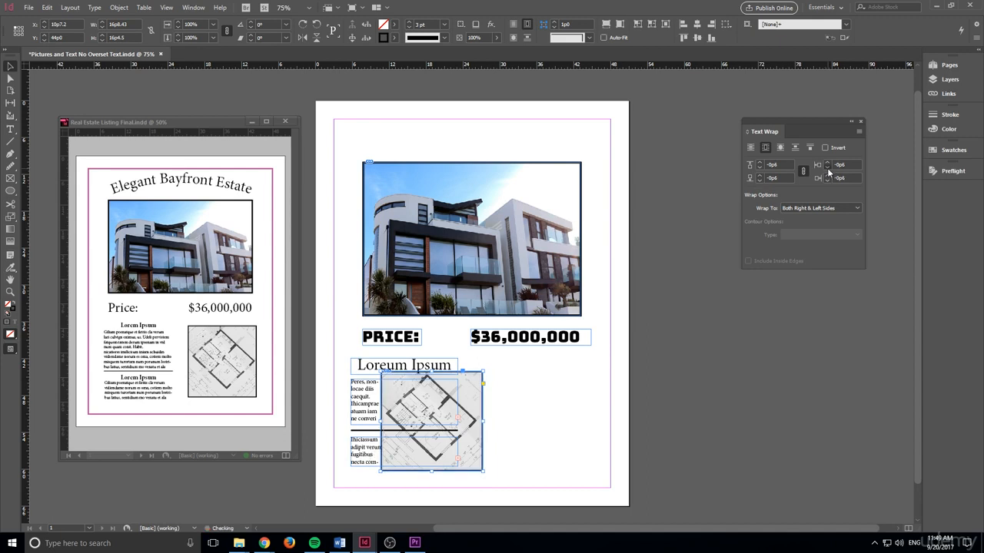
pyautogui.click(828, 169)
pyautogui.click(828, 169)
# Step: Return the floor plan's wrap offsets to 0p0 and move the image clear of the text to about X 29p1.2, Y 43p3.2
pyautogui.click(827, 162)
pyautogui.click(827, 163)
pyautogui.click(827, 162)
pyautogui.click(827, 162)
pyautogui.click(827, 163)
pyautogui.click(827, 163)
pyautogui.click(827, 162)
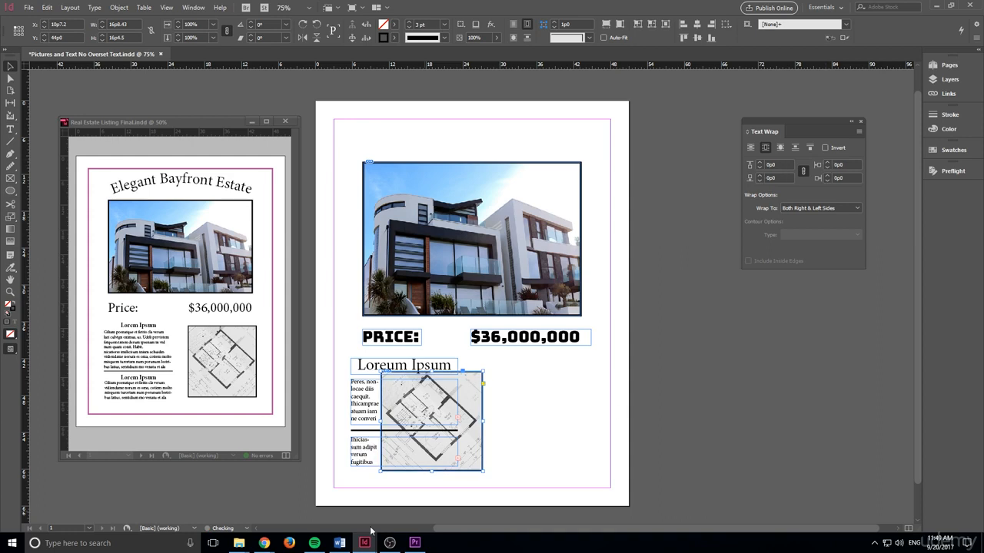
pyautogui.moveTo(465, 446); pyautogui.dragTo(577, 442)
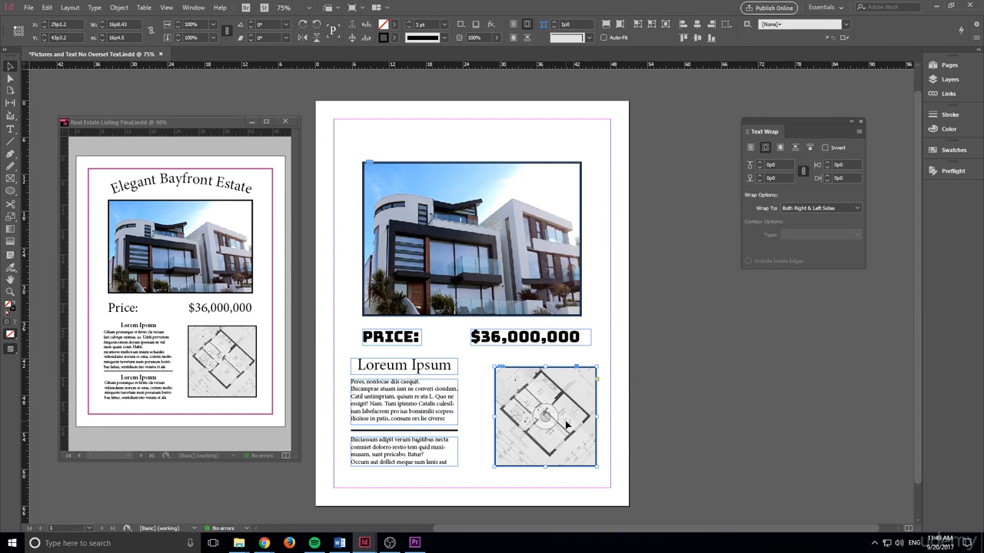
# Step: Draw an ellipse about 9p7.5 wide and 3p8.4 high below the floor plan and fill it with blue
pyautogui.click(10, 192)
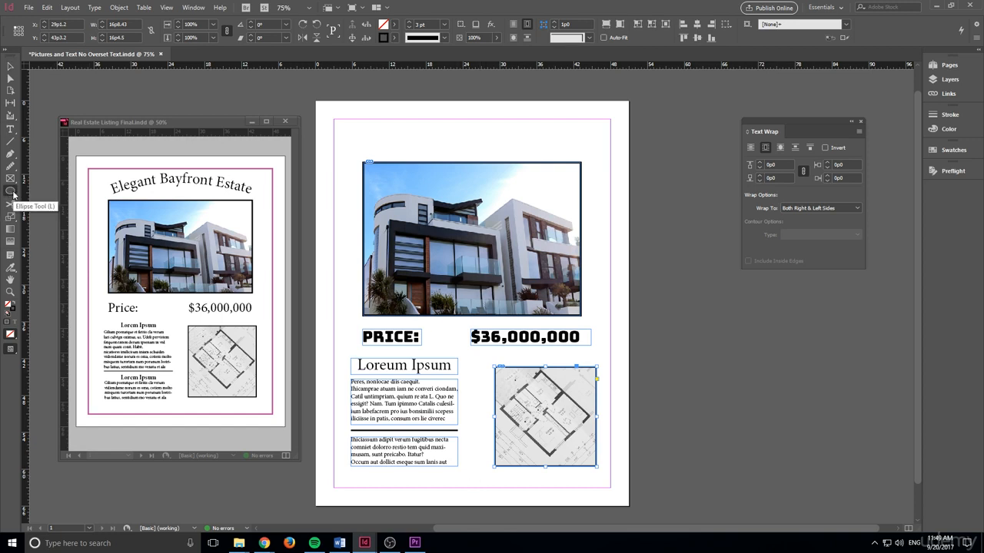
pyautogui.moveTo(481, 475); pyautogui.dragTo(542, 497)
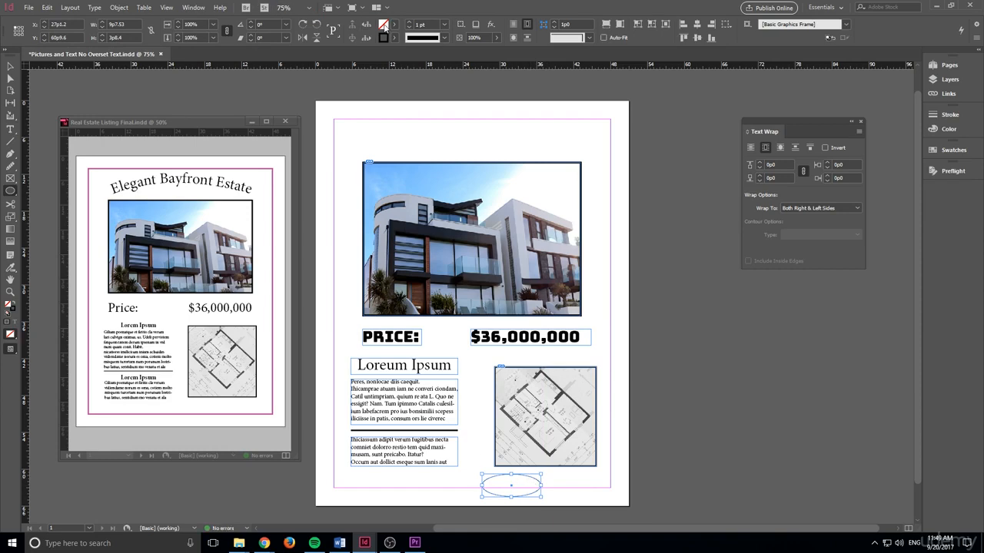
pyautogui.click(385, 28)
pyautogui.click(458, 286)
pyautogui.click(592, 200)
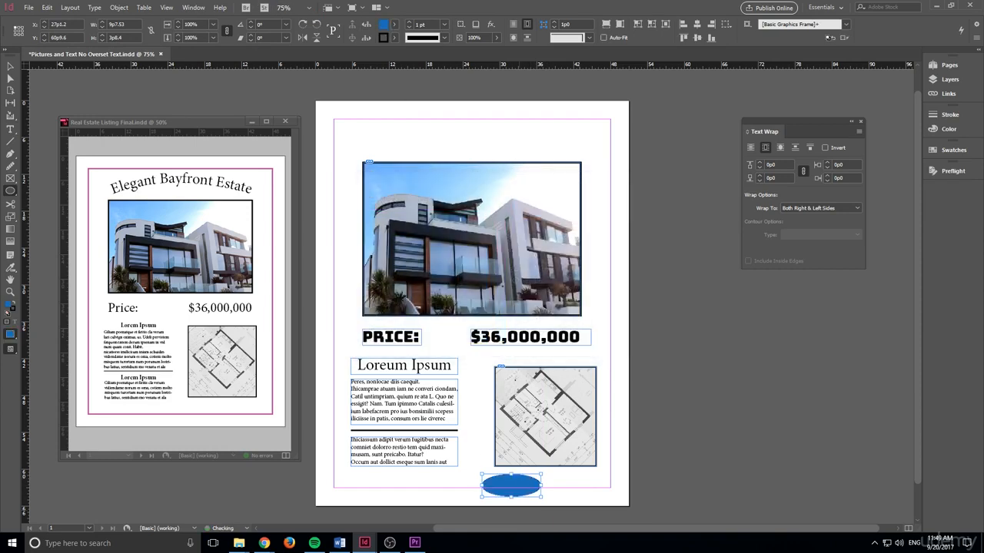
# Step: Move the blue ellipse onto the first body paragraph and set its text wrap to wrap around the object shape
pyautogui.click(12, 66)
pyautogui.moveTo(521, 485); pyautogui.dragTo(405, 402)
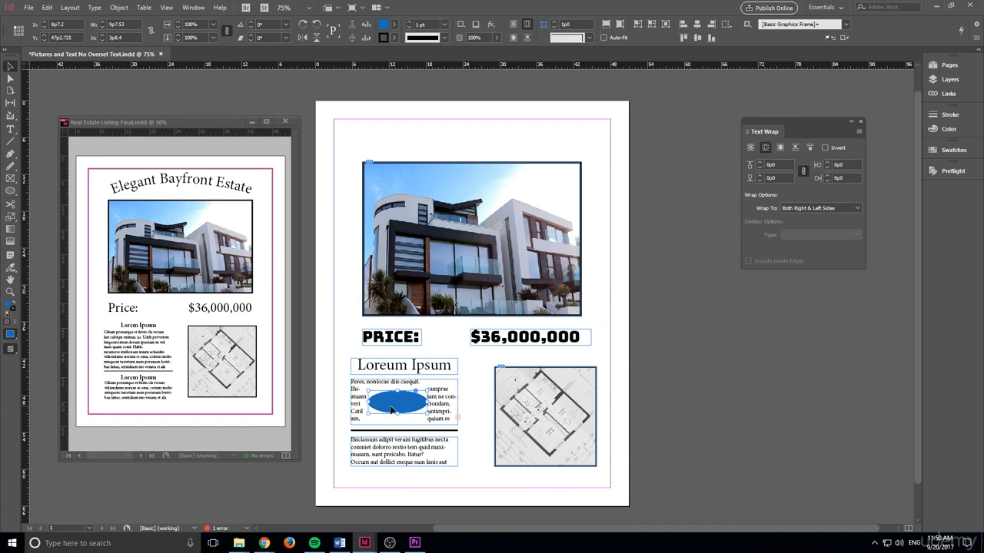
pyautogui.click(781, 148)
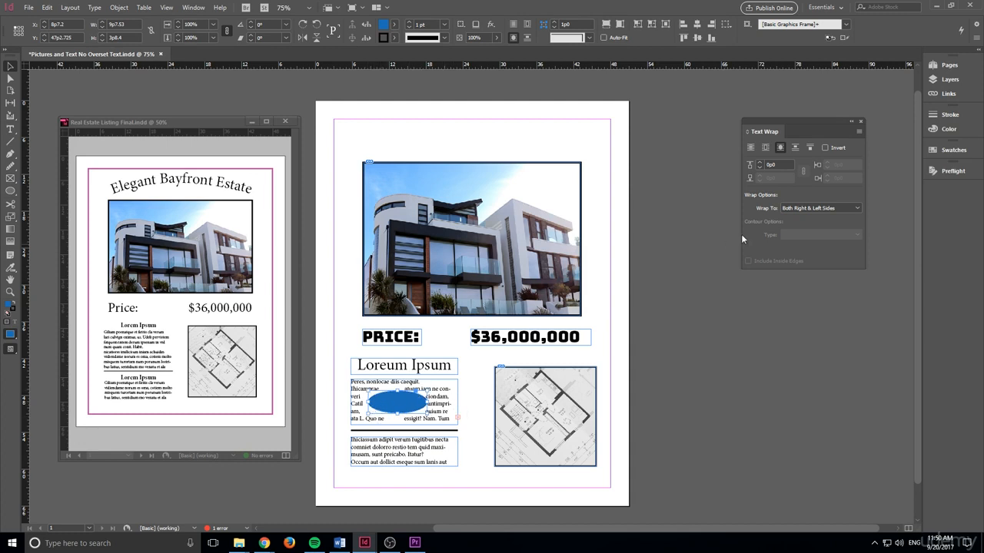
# Step: Lower the ellipse's text wrap offset to -0p3, and raise it to 0p4
pyautogui.click(762, 170)
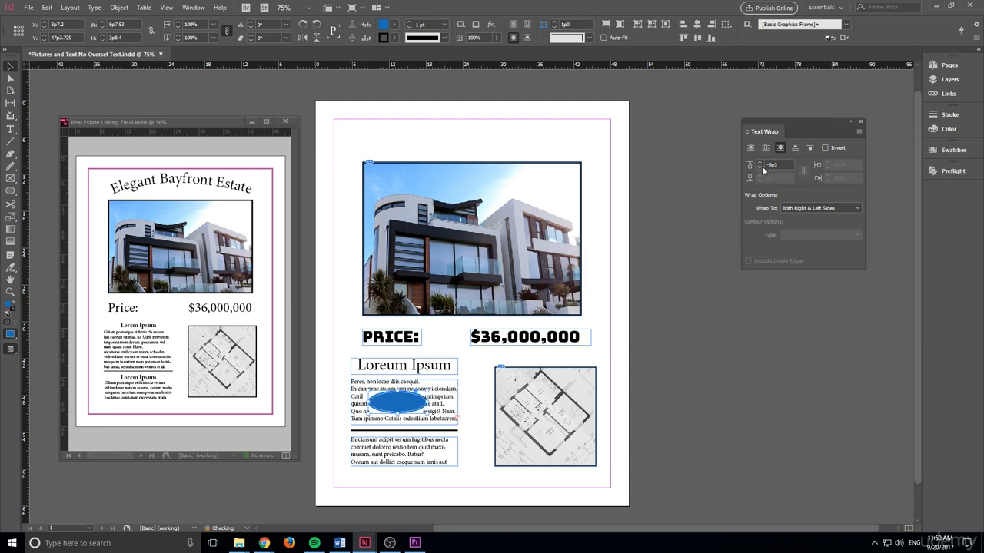
pyautogui.click(762, 165)
pyautogui.click(762, 165)
pyautogui.click(762, 166)
pyautogui.click(762, 165)
pyautogui.click(762, 165)
pyautogui.click(761, 165)
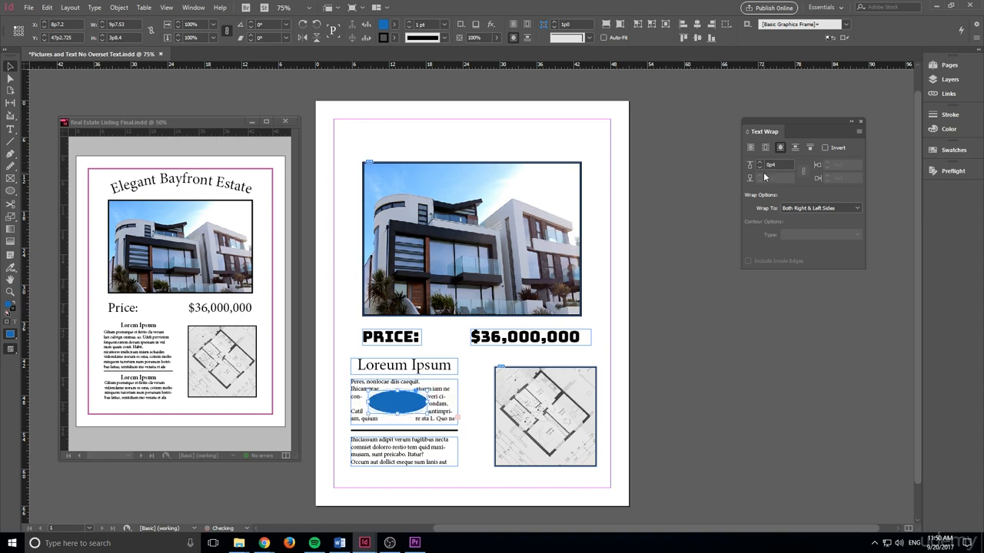
# Step: Reduce the ellipse's text wrap offset to -0p2
pyautogui.click(761, 170)
pyautogui.click(761, 170)
pyautogui.click(760, 170)
pyautogui.click(761, 170)
pyautogui.click(761, 170)
pyautogui.click(761, 170)
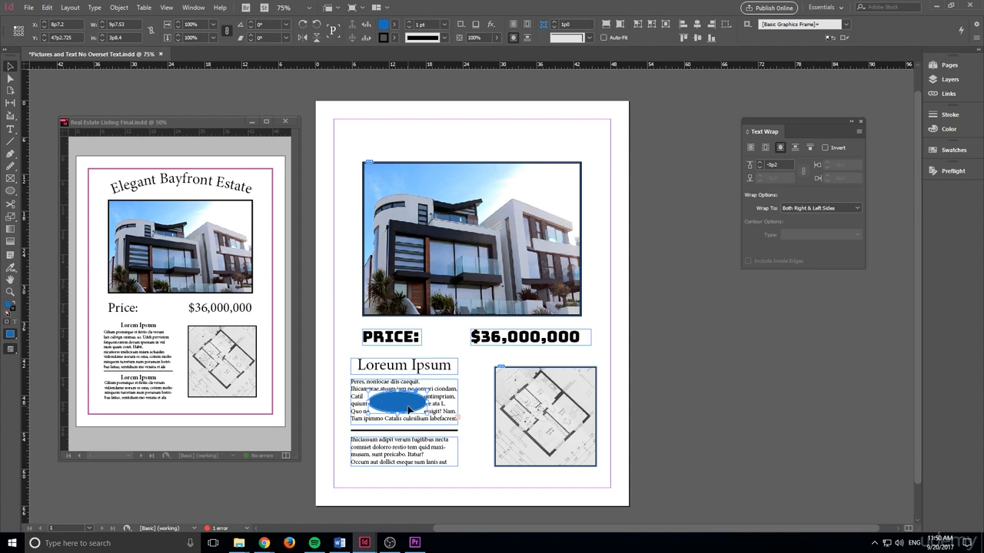
# Step: Move the blue ellipse off the text to the floor plan's lower edge and delete it
pyautogui.moveTo(409, 410); pyautogui.dragTo(556, 481)
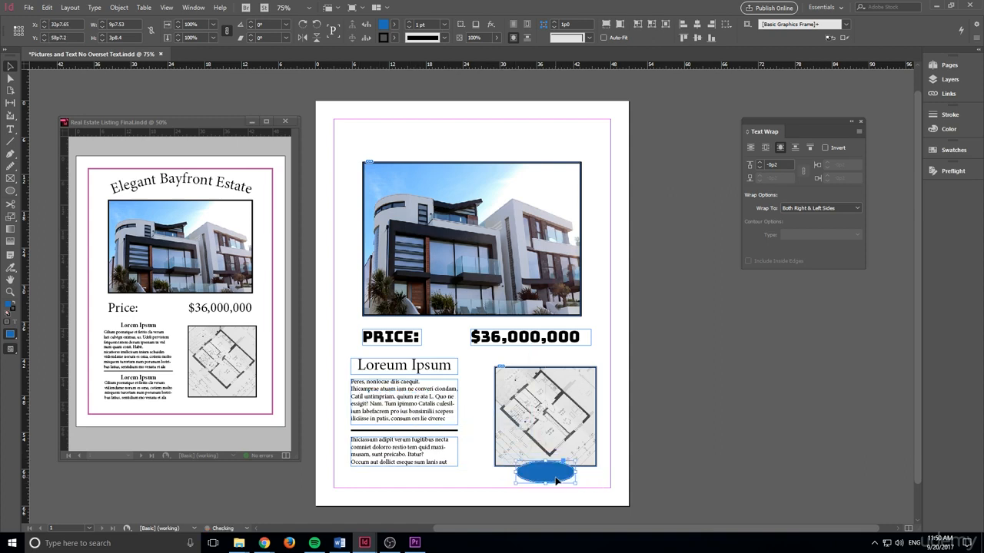
pyautogui.press('Delete')
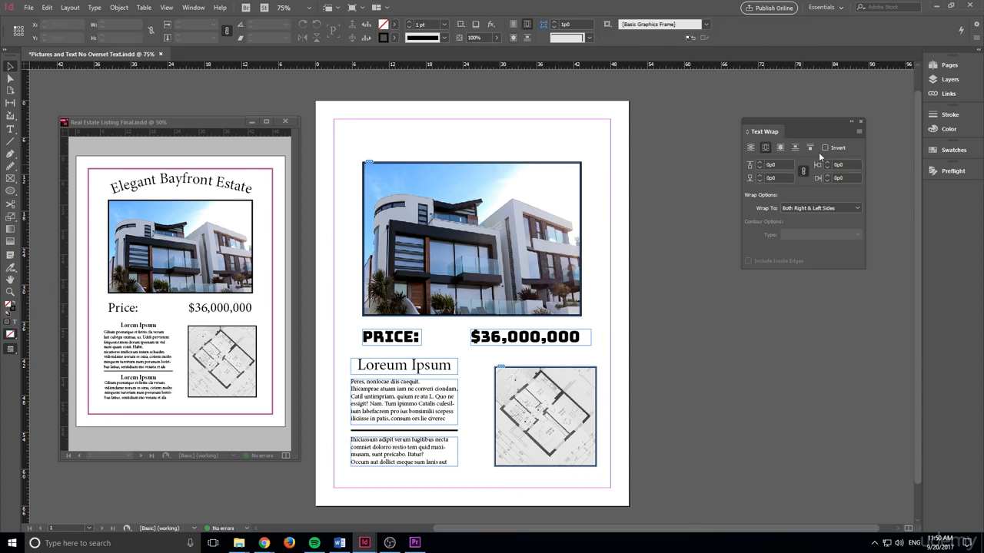
# Step: Add a second blank page to the Pictures and Text No Overset Text document
pyautogui.click(944, 65)
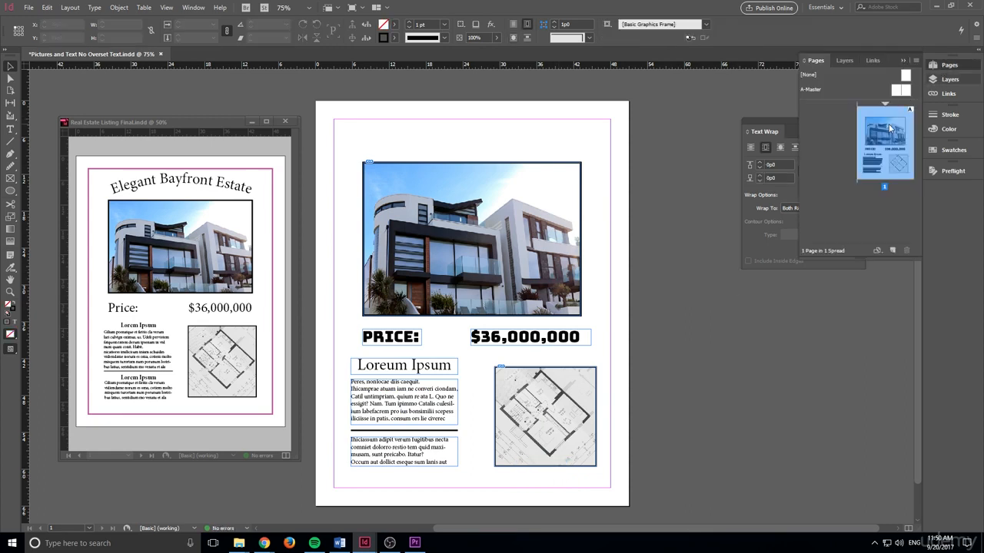
pyautogui.click(891, 251)
pyautogui.scroll(5, 555, 308)
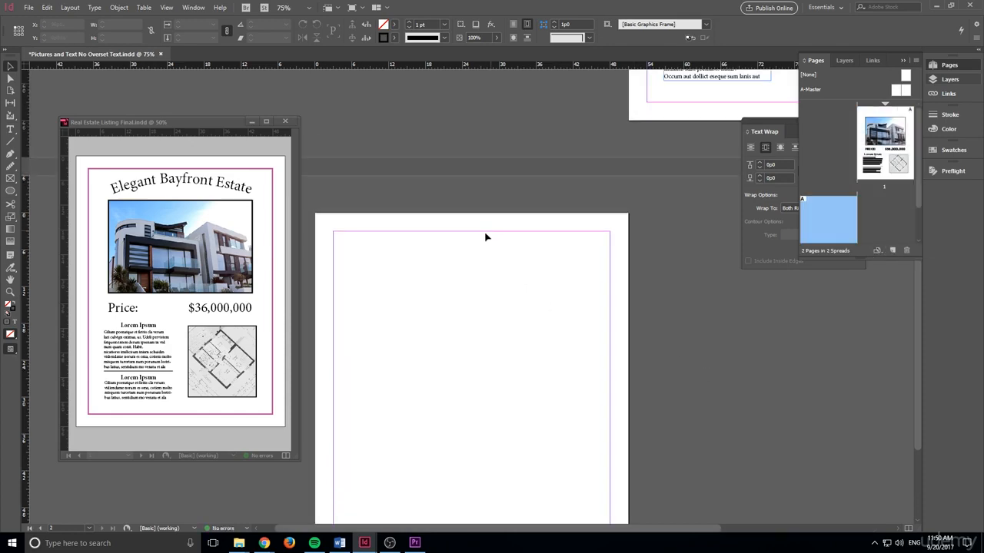
# Step: Create a text frame covering nearly the whole margin area of page 2 and fill it with placeholder text
pyautogui.scroll(-5, 450, 432)
pyautogui.scroll(1, 472, 366)
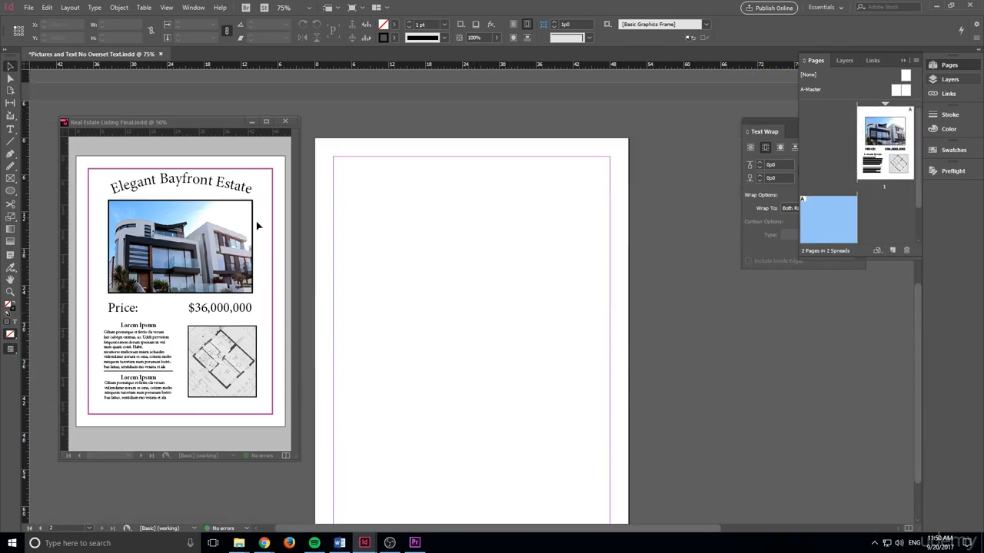
pyautogui.click(10, 128)
pyautogui.moveTo(336, 162); pyautogui.dragTo(601, 442)
pyautogui.click(95, 6)
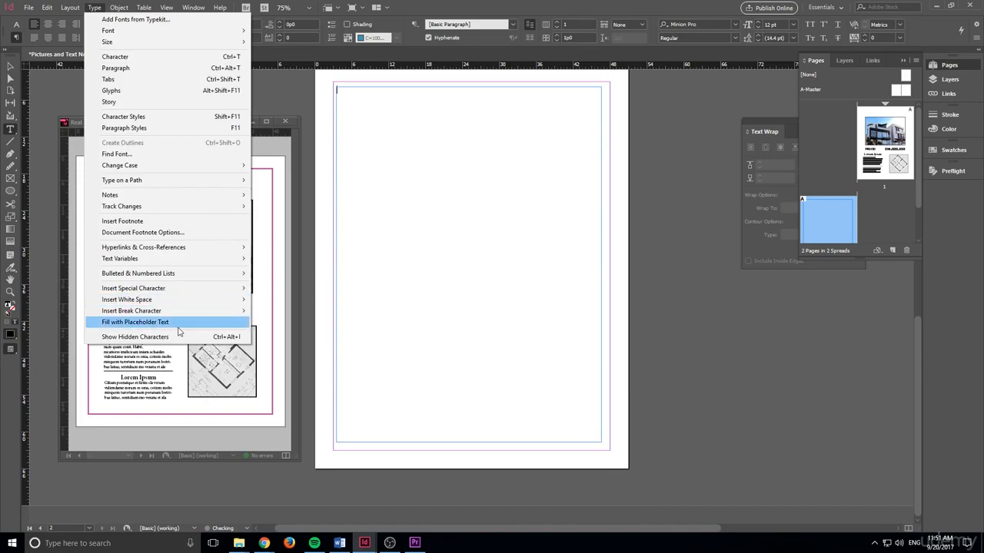
pyautogui.click(135, 322)
pyautogui.scroll(2, 411, 298)
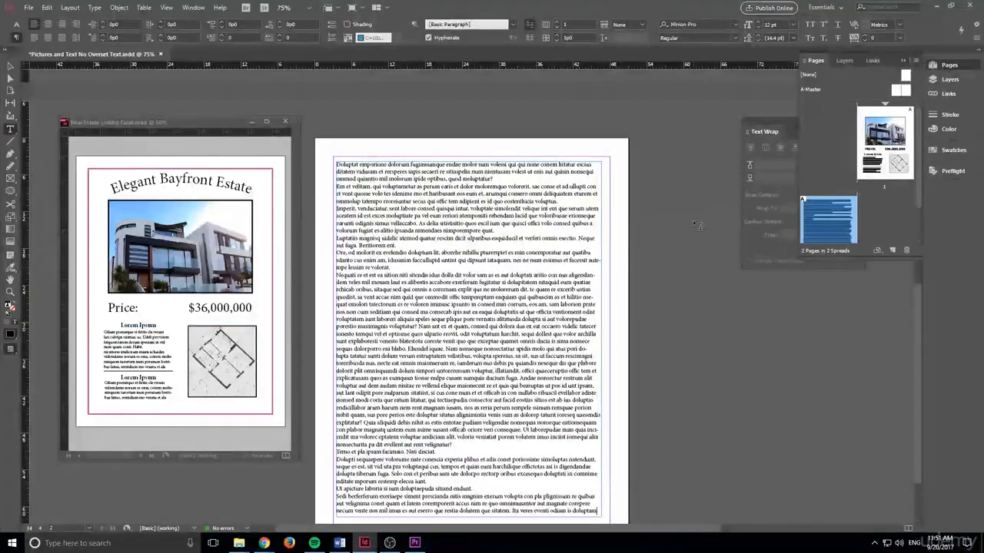
pyautogui.scroll(-1, 615, 252)
# Step: Move the floor plan image from the first page into the placeholder text on page 2
pyautogui.scroll(9, 615, 252)
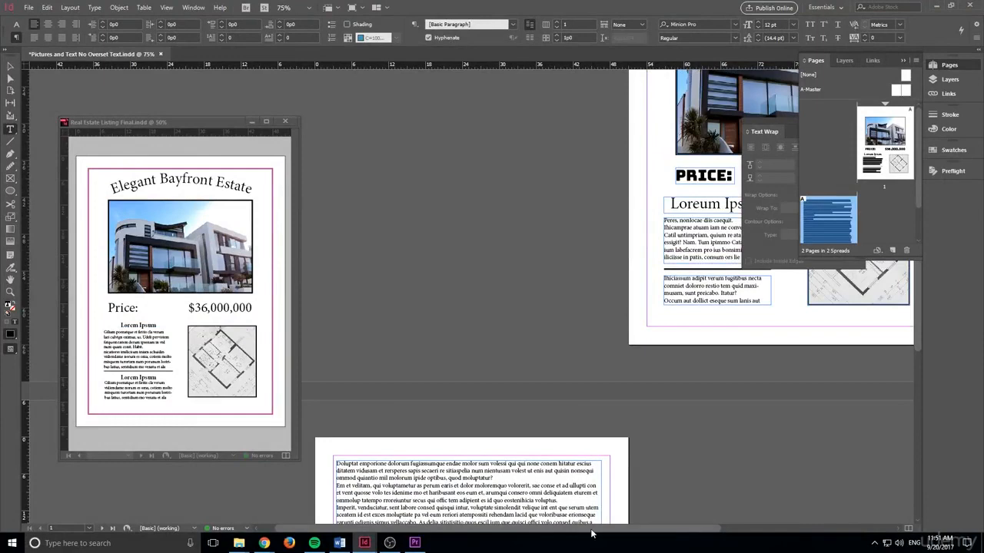
pyautogui.moveTo(591, 533); pyautogui.dragTo(674, 532)
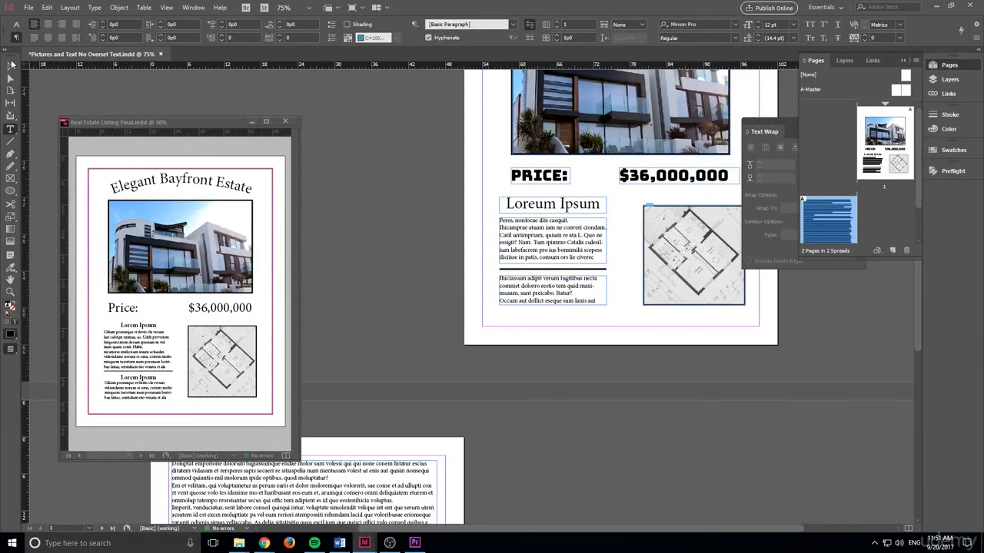
pyautogui.click(12, 64)
pyautogui.scroll(-4, 496, 327)
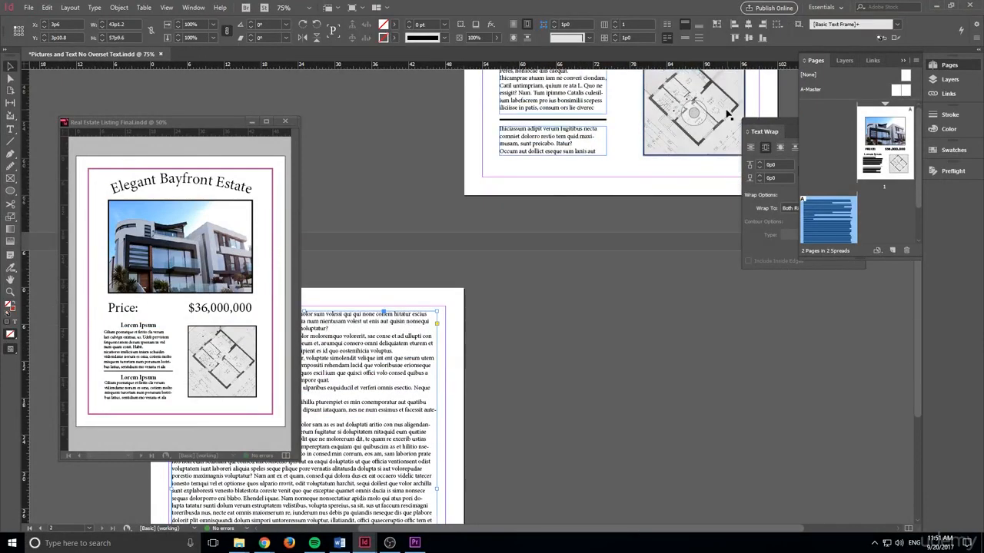
pyautogui.moveTo(729, 114); pyautogui.dragTo(388, 407)
pyautogui.scroll(-2, 584, 526)
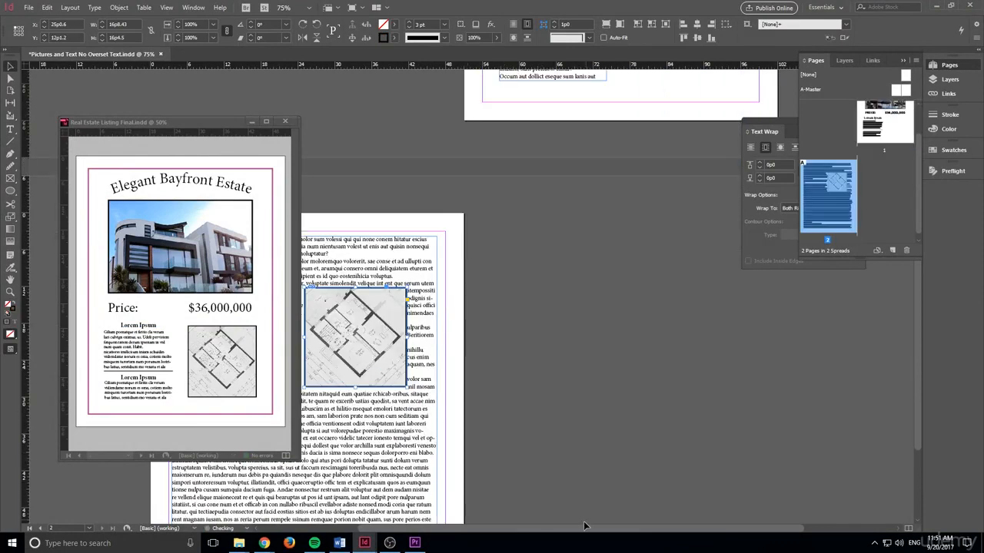
pyautogui.hscroll(-3, 584, 526)
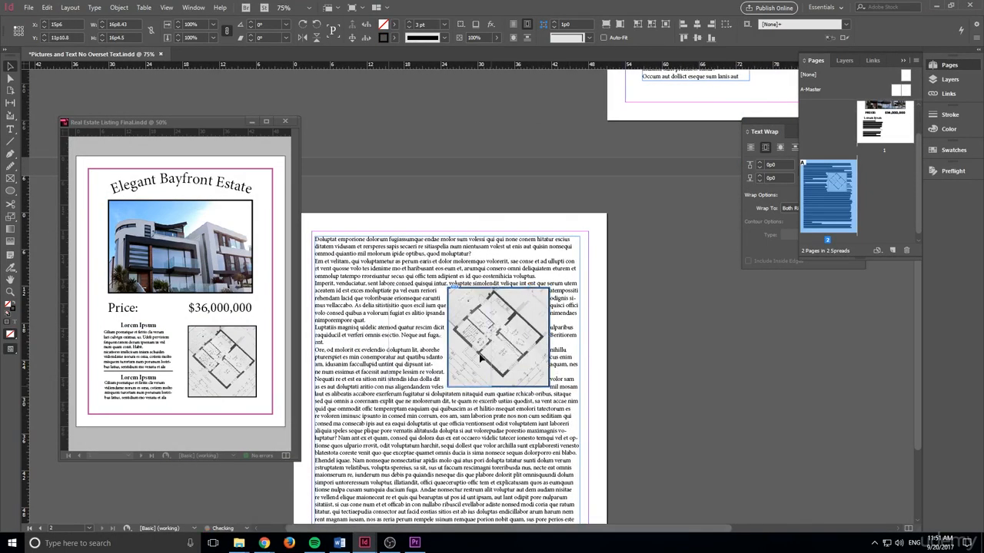
# Step: Reposition the floor plan within page 2's text, trying the left side and settling it near the centre of the column
pyautogui.moveTo(480, 358); pyautogui.dragTo(414, 369)
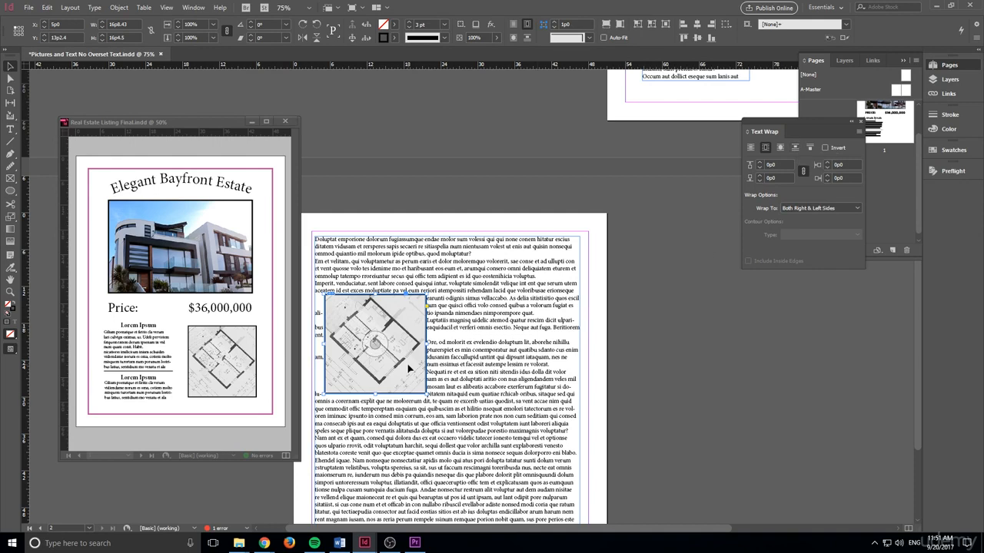
pyautogui.moveTo(408, 369); pyautogui.dragTo(471, 364)
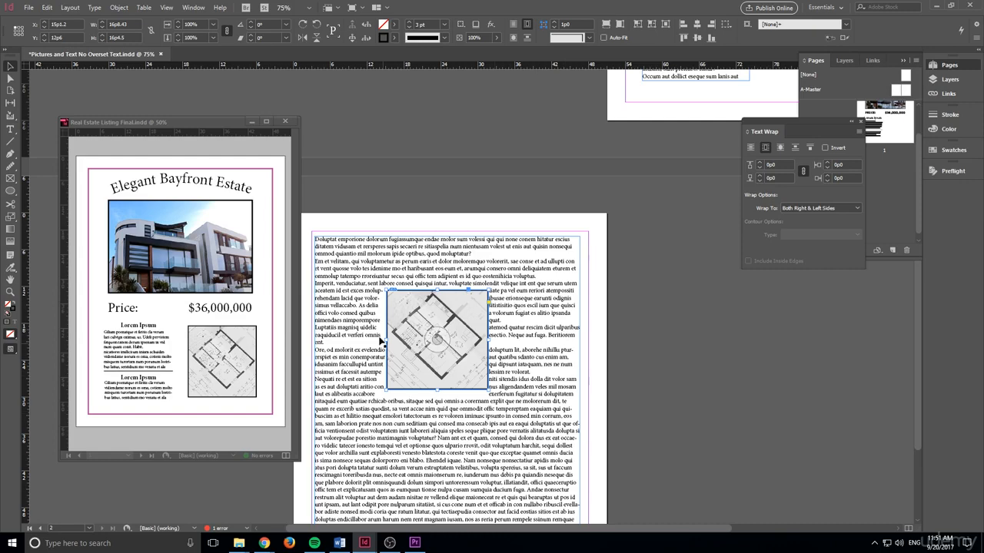
pyautogui.moveTo(467, 359); pyautogui.dragTo(468, 365)
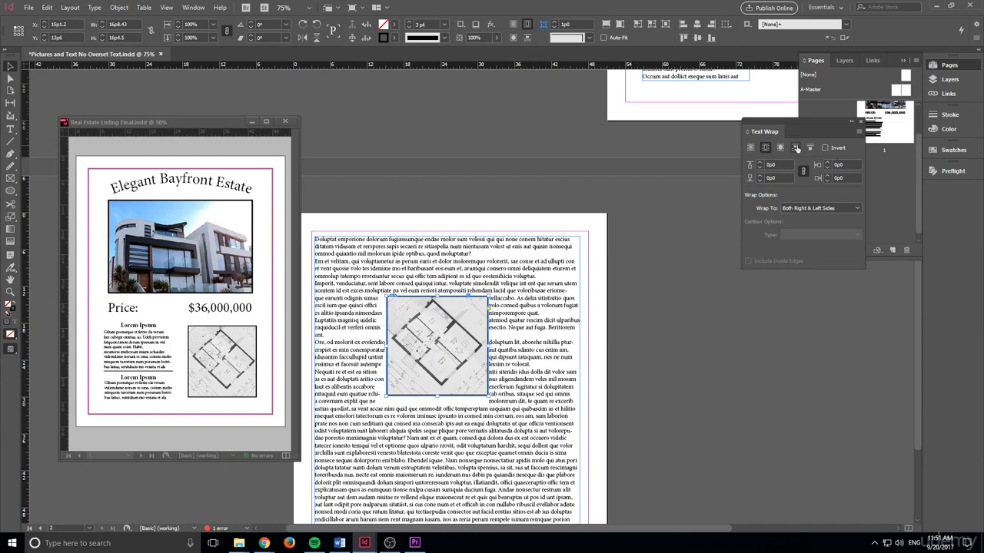
# Step: Set the floor plan's text wrap to Jump Object and shift the image slightly between the lines of text
pyautogui.click(796, 148)
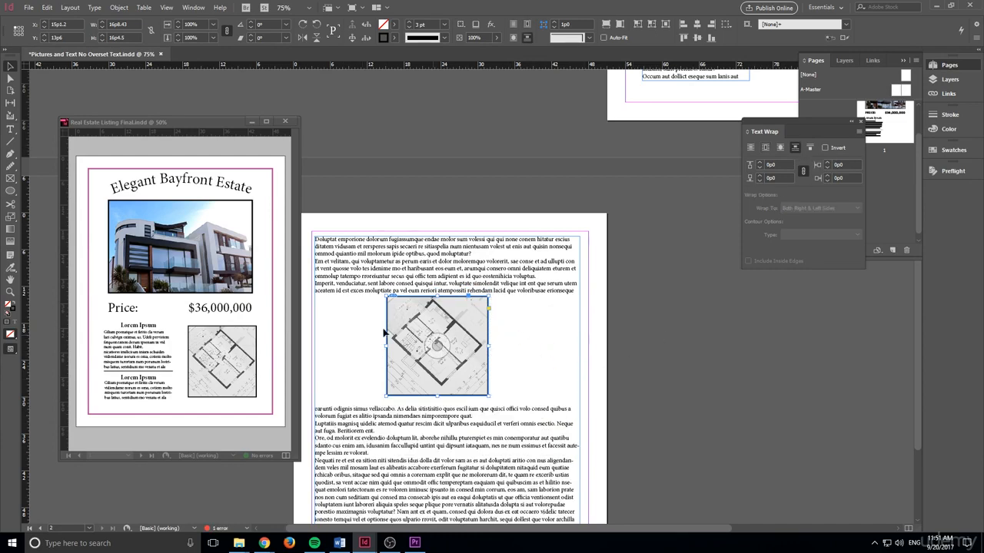
pyautogui.scroll(-2, 561, 311)
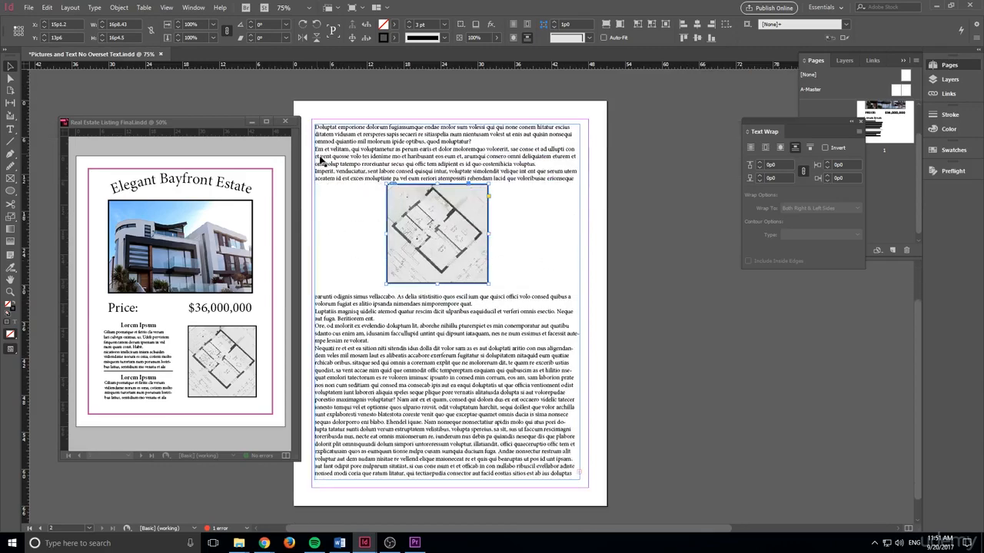
pyautogui.scroll(1, 321, 160)
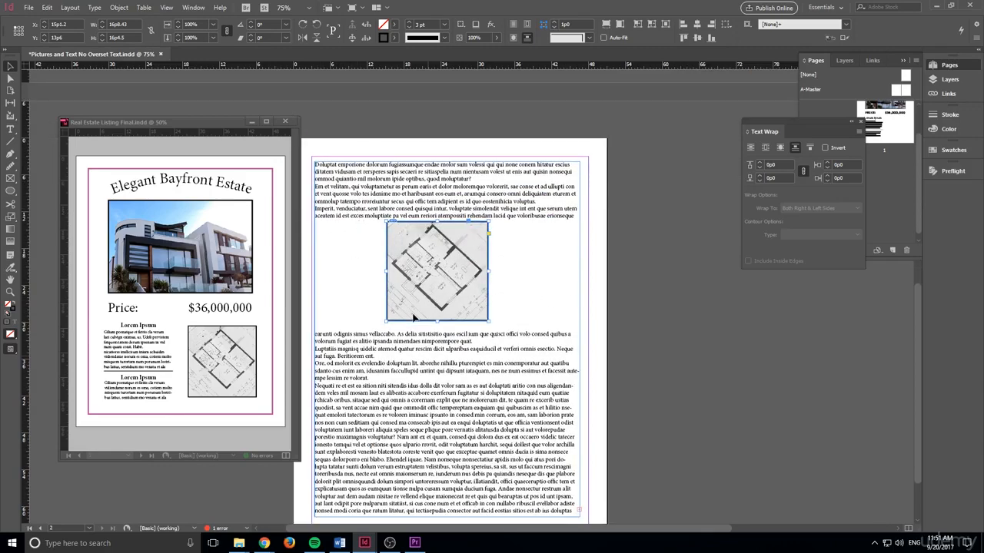
pyautogui.moveTo(481, 288)
pyautogui.mouseDown()
pyautogui.moveTo(493, 287)
pyautogui.moveTo(477, 287)
pyautogui.moveTo(487, 296)
pyautogui.mouseUp()
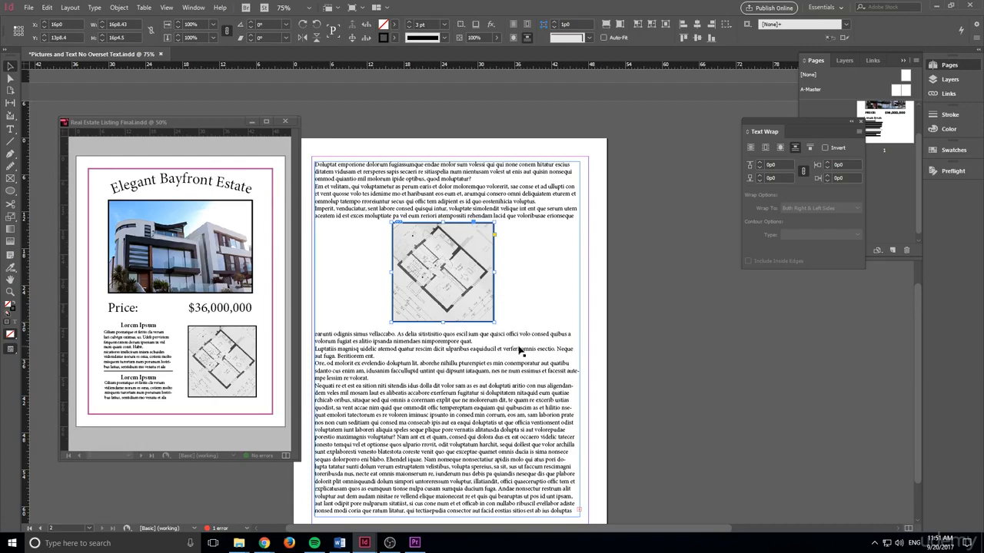
pyautogui.scroll(-1, 518, 347)
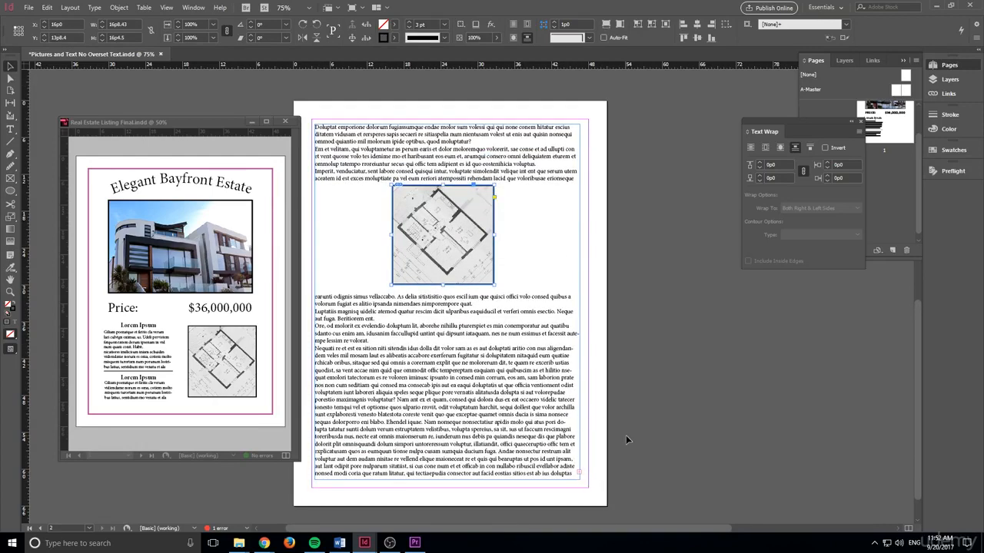
pyautogui.scroll(7, 626, 435)
pyautogui.scroll(-4, 627, 342)
pyautogui.scroll(-4, 625, 337)
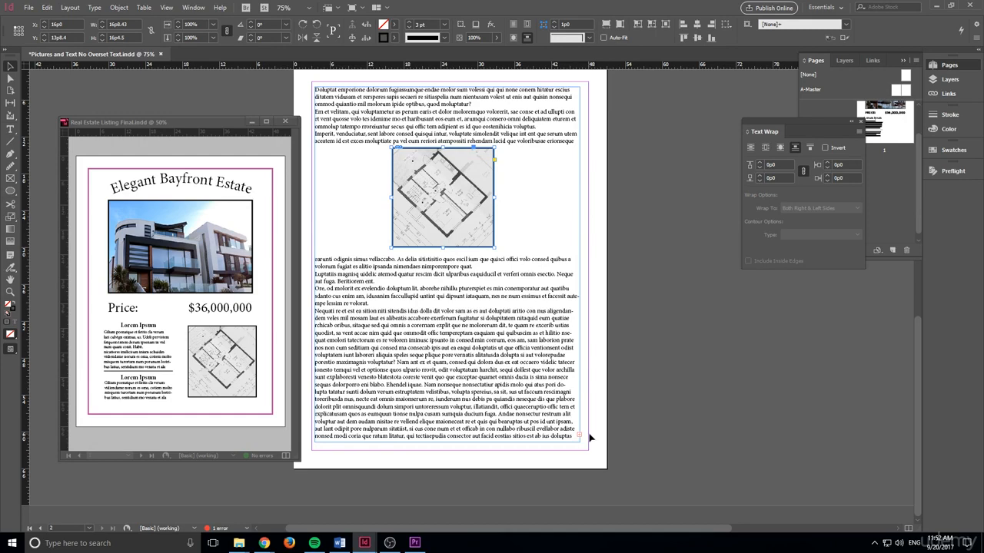
pyautogui.scroll(2, 648, 312)
pyautogui.scroll(-1, 648, 312)
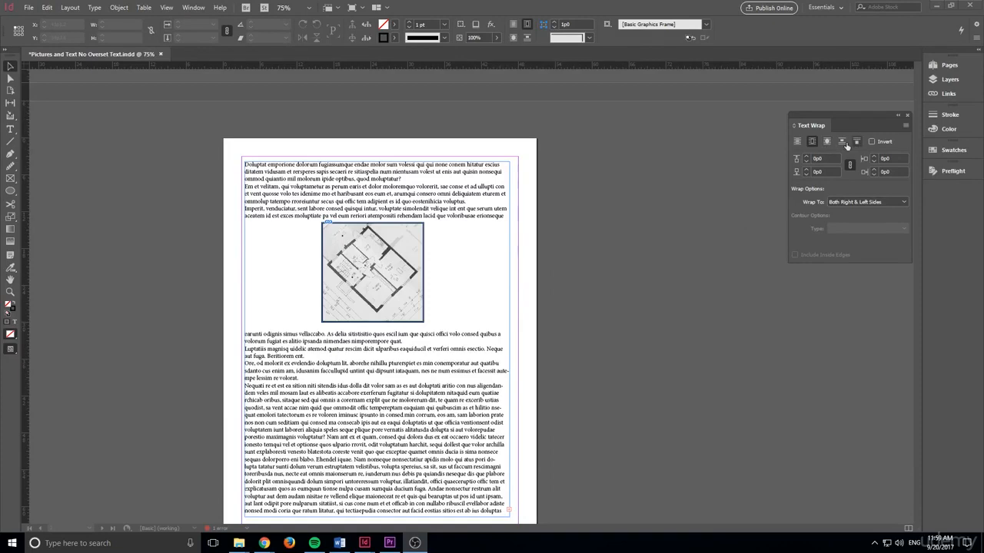
# Step: Add a blank third page beside the text-filled page 2
pyautogui.click(948, 65)
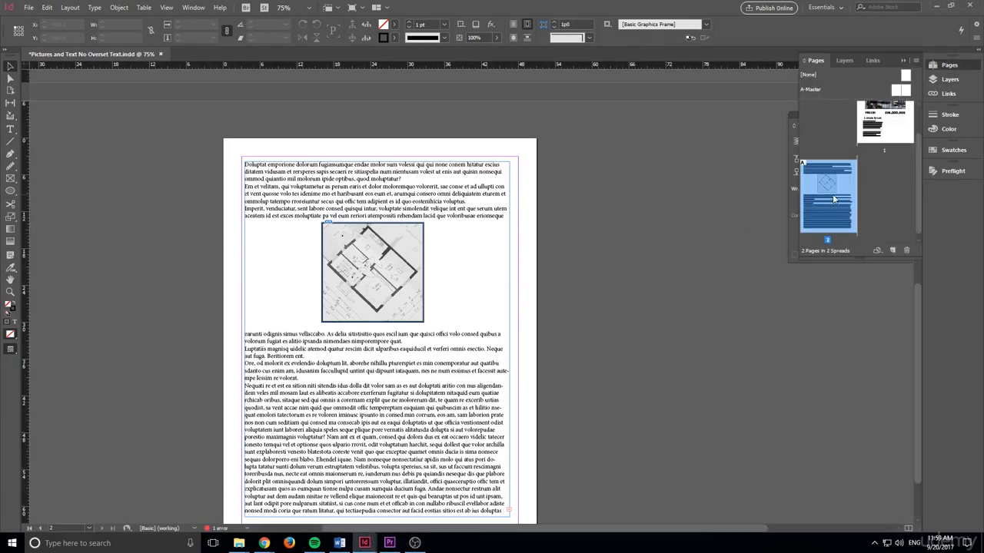
pyautogui.click(893, 251)
pyautogui.scroll(2, 340, 225)
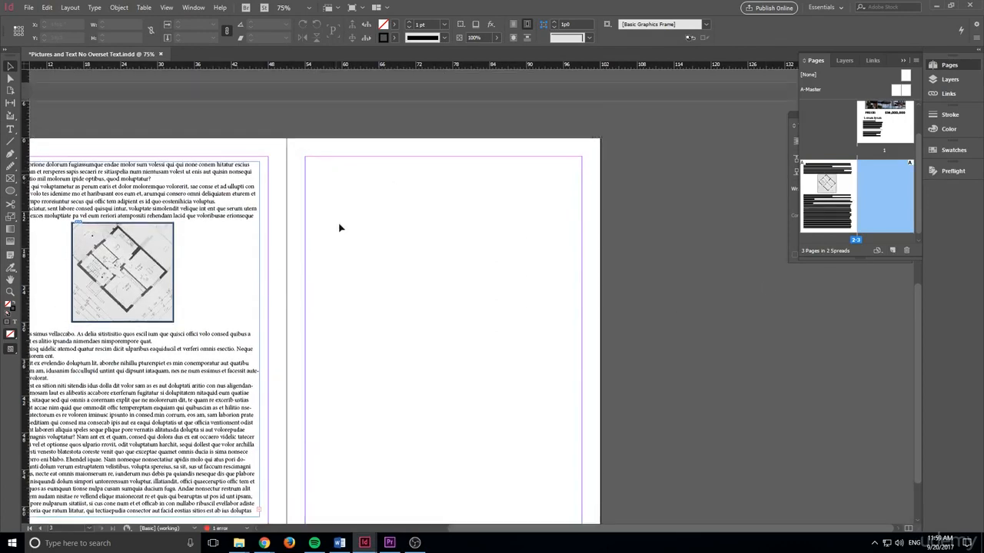
pyautogui.scroll(-1, 340, 226)
pyautogui.moveTo(697, 529); pyautogui.dragTo(635, 529)
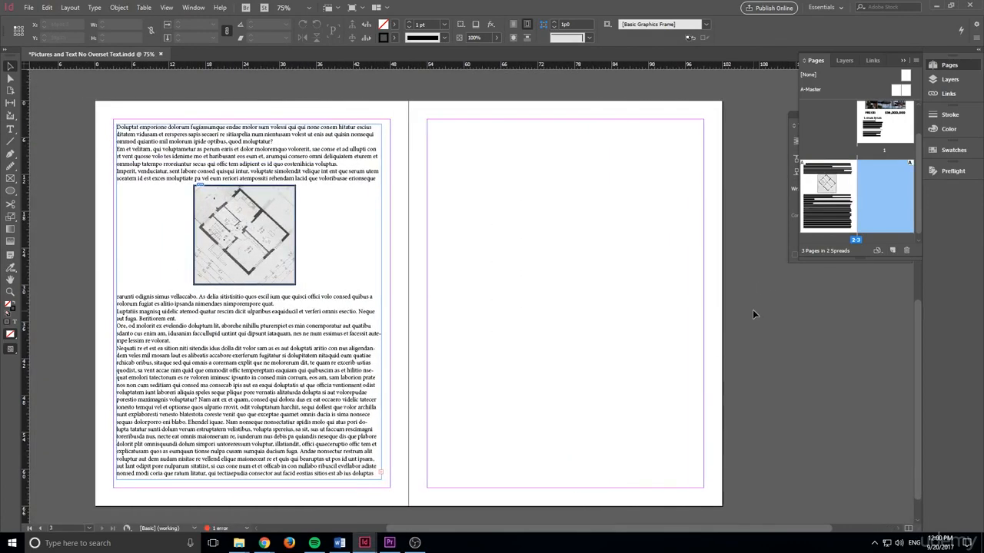
# Step: Draw a text frame within page 3's margins and thread page 2's overset text into it
pyautogui.click(11, 131)
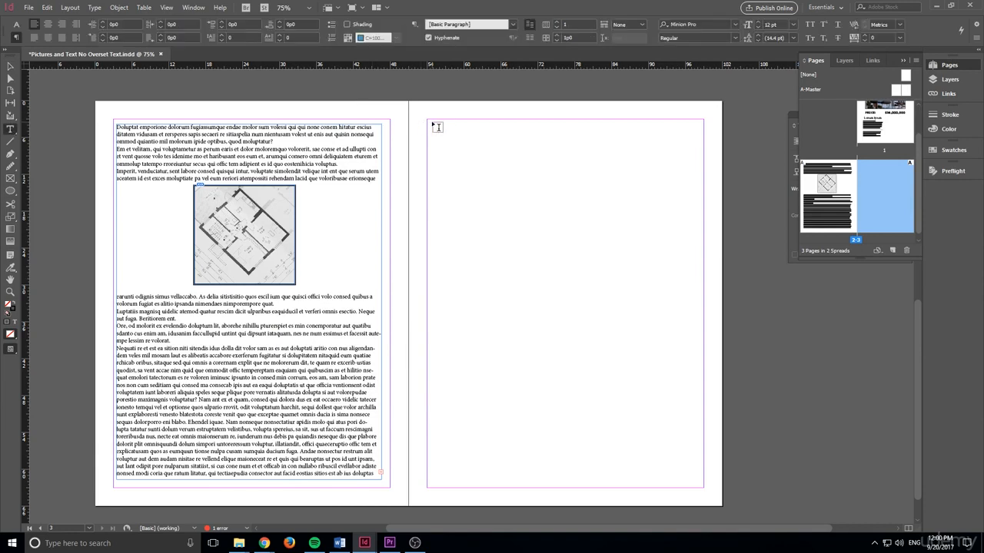
pyautogui.moveTo(432, 122); pyautogui.dragTo(701, 479)
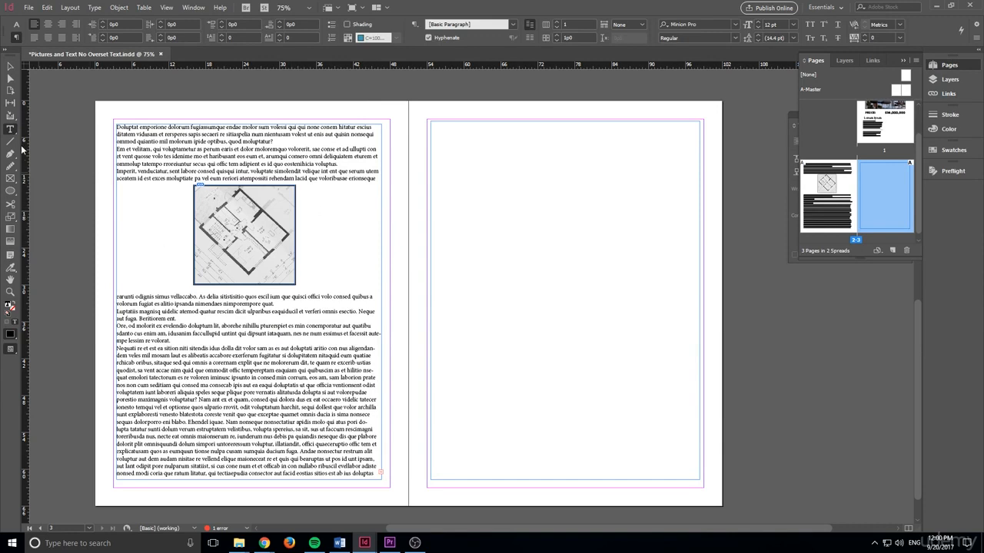
pyautogui.click(10, 68)
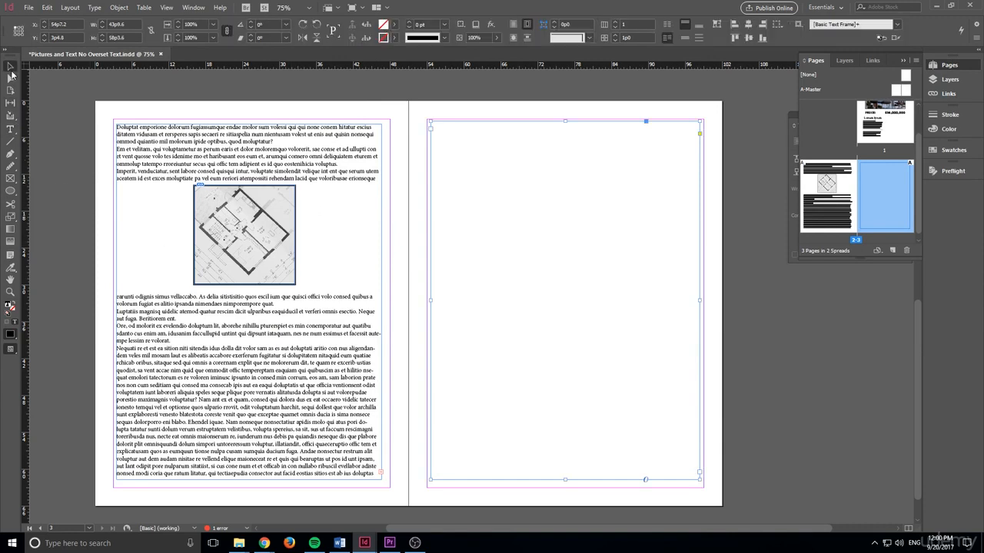
pyautogui.click(382, 476)
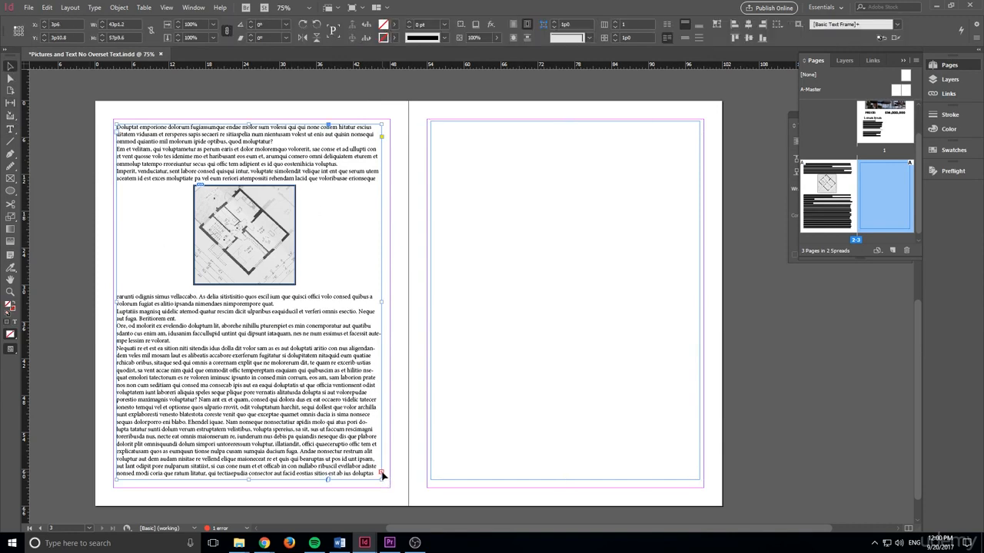
pyautogui.click(454, 145)
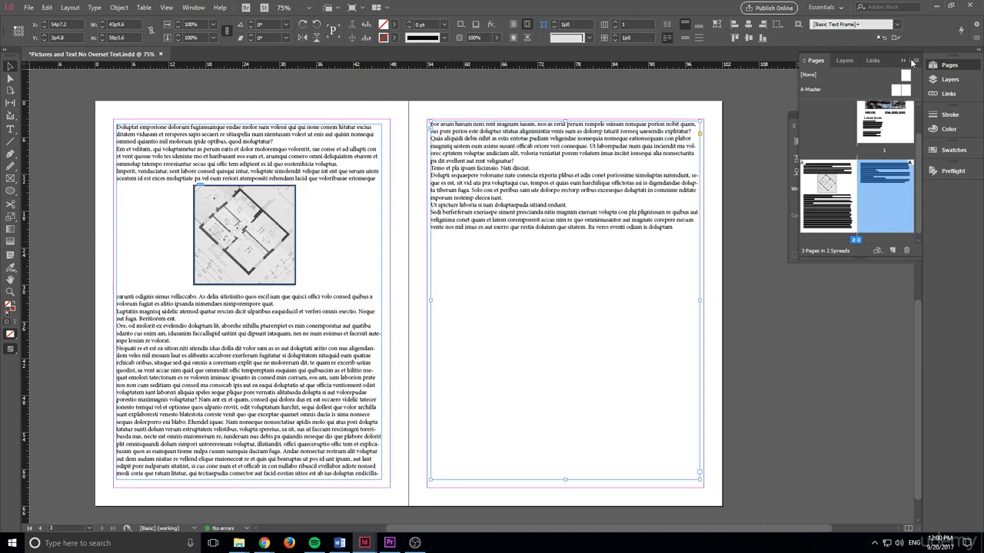
# Step: Collapse the Pages panel, and dock the Text Wrap panel before floating it again beside page 3
pyautogui.click(905, 63)
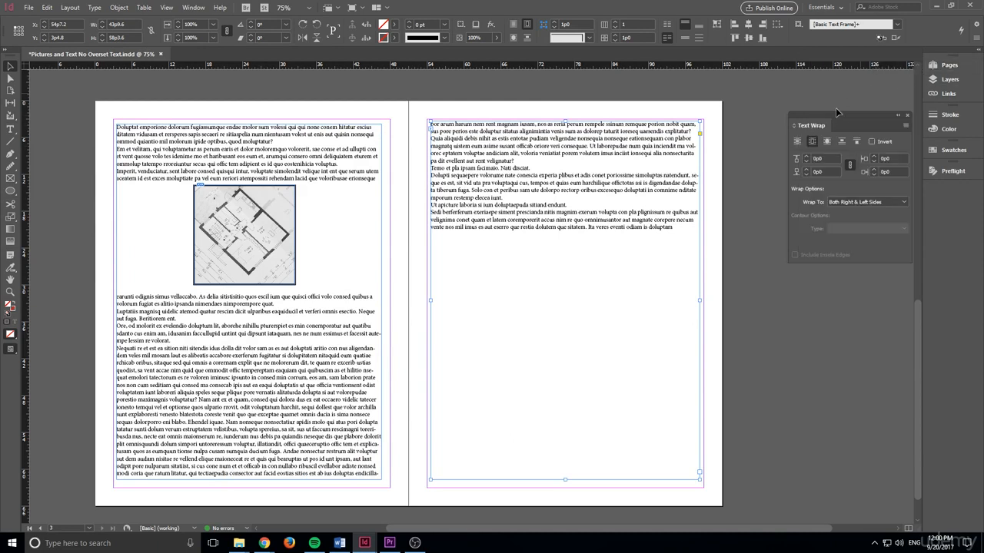
pyautogui.moveTo(811, 125); pyautogui.dragTo(955, 192)
pyautogui.click(957, 192)
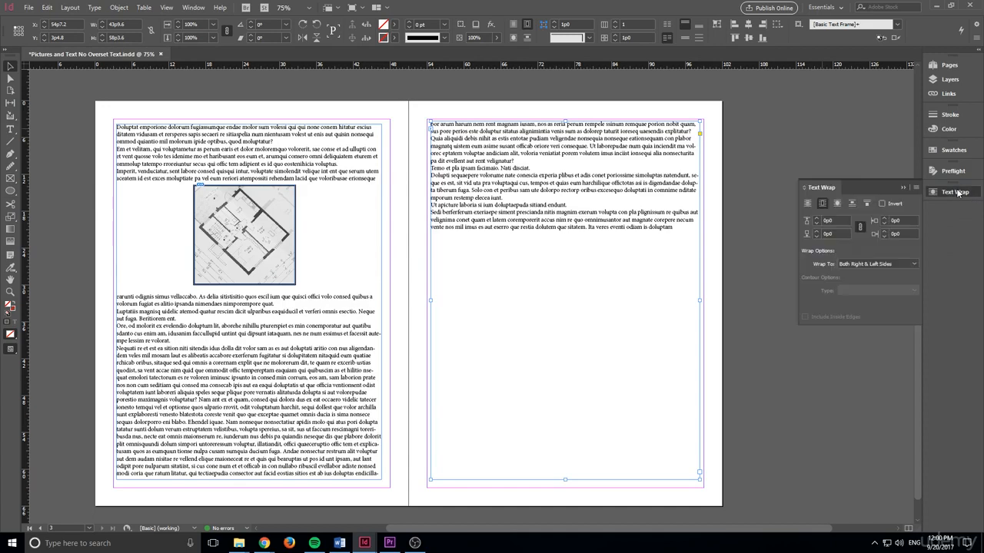
pyautogui.click(958, 193)
pyautogui.click(958, 194)
pyautogui.moveTo(833, 189); pyautogui.dragTo(789, 260)
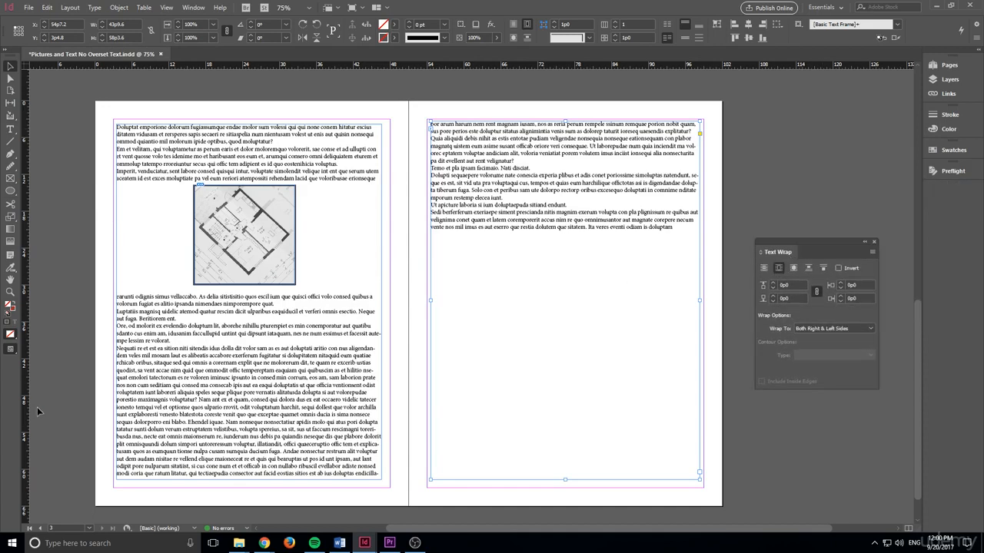
# Step: Set the floor plan's text wrap to Jump to Next Column and move the image near the bottom of page 2
pyautogui.click(253, 246)
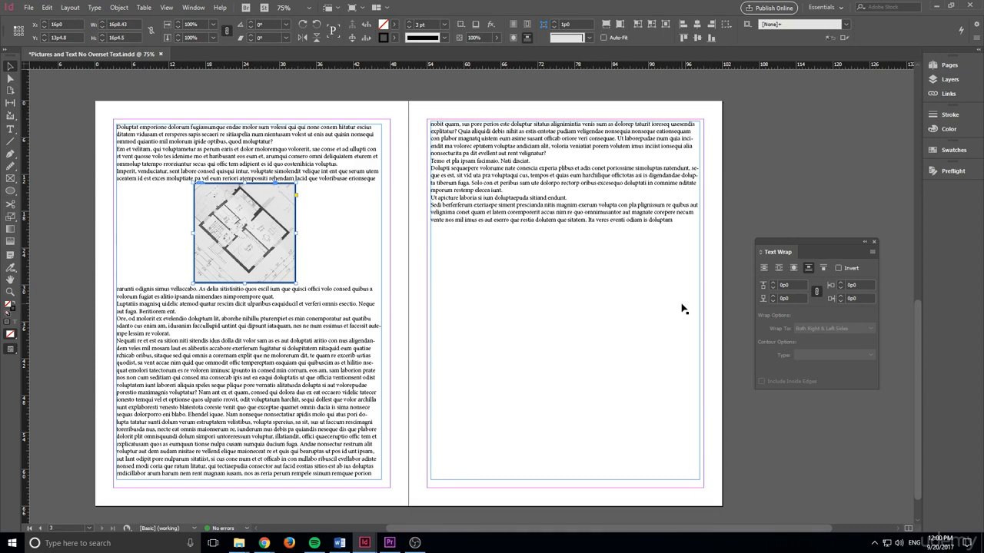
pyautogui.click(823, 267)
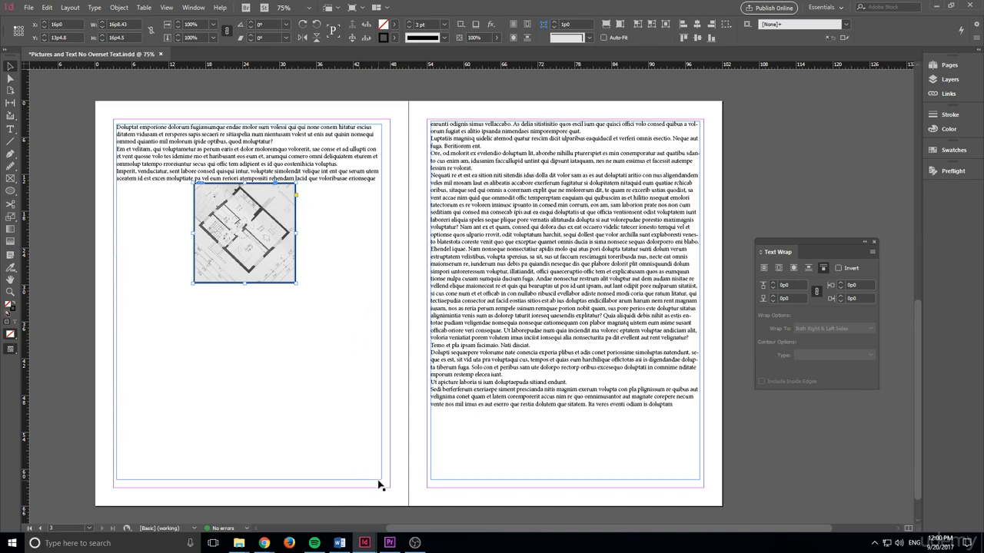
pyautogui.moveTo(271, 258); pyautogui.dragTo(267, 427)
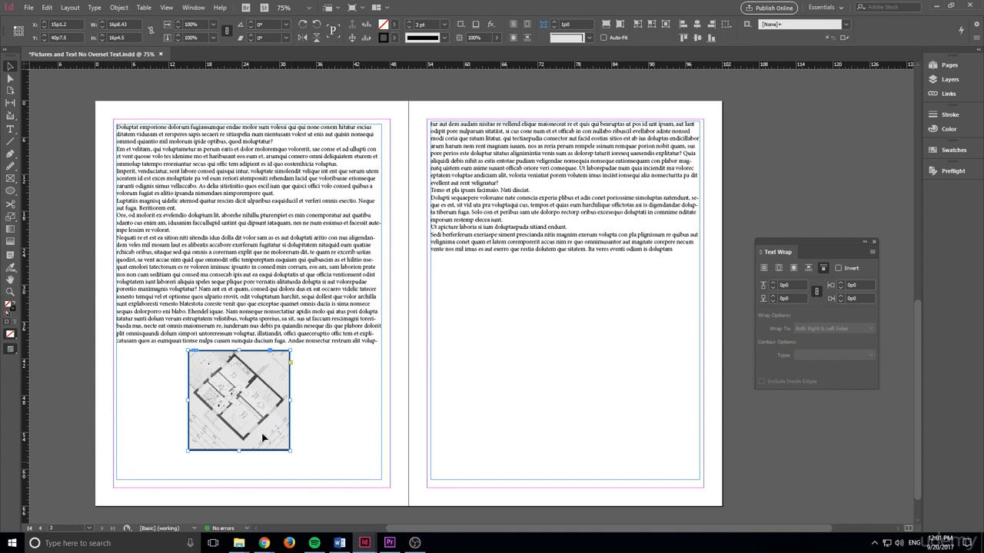
pyautogui.moveTo(271, 452); pyautogui.dragTo(272, 460)
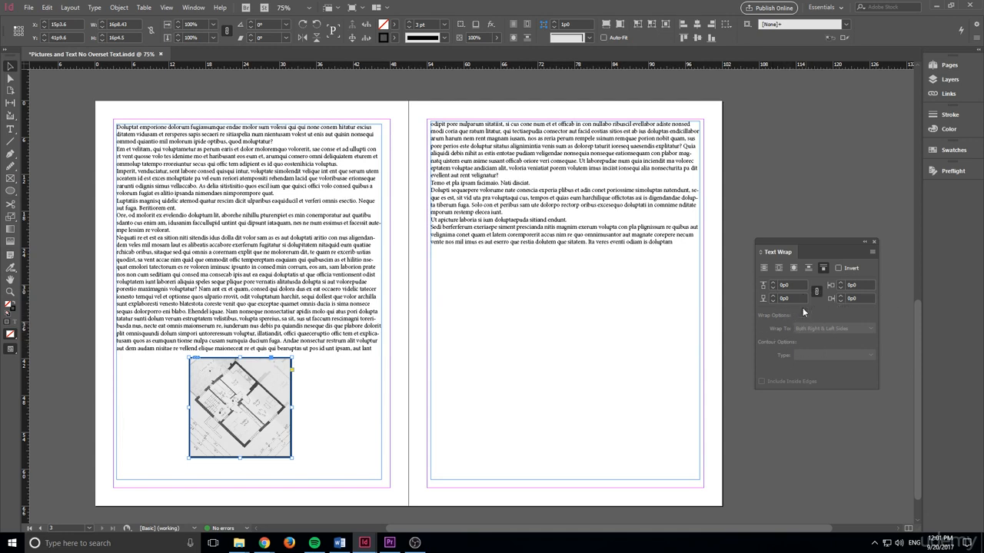
# Step: Switch the floor plan's text wrap to the bounding box, and change it to wrap around the object shape
pyautogui.click(779, 268)
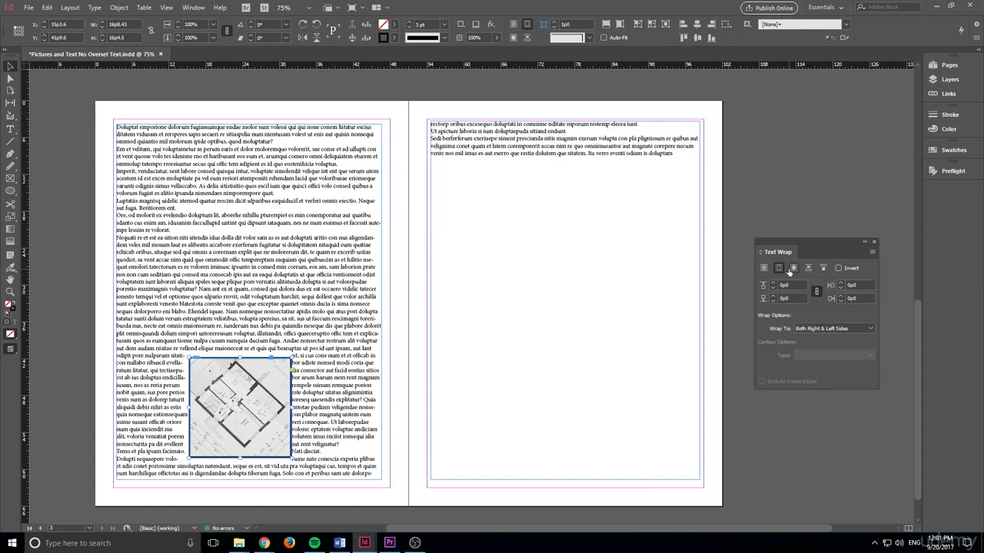
pyautogui.click(796, 270)
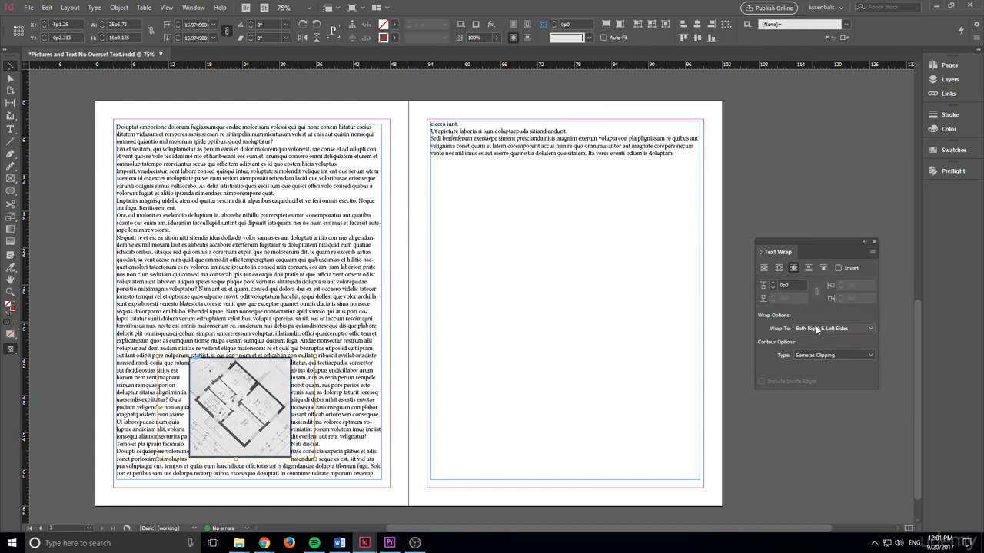
# Step: Compare the floor plan's Jump Object, object shape and Jump to Next Column wraps, and finish with the bounding box wrap
pyautogui.click(808, 268)
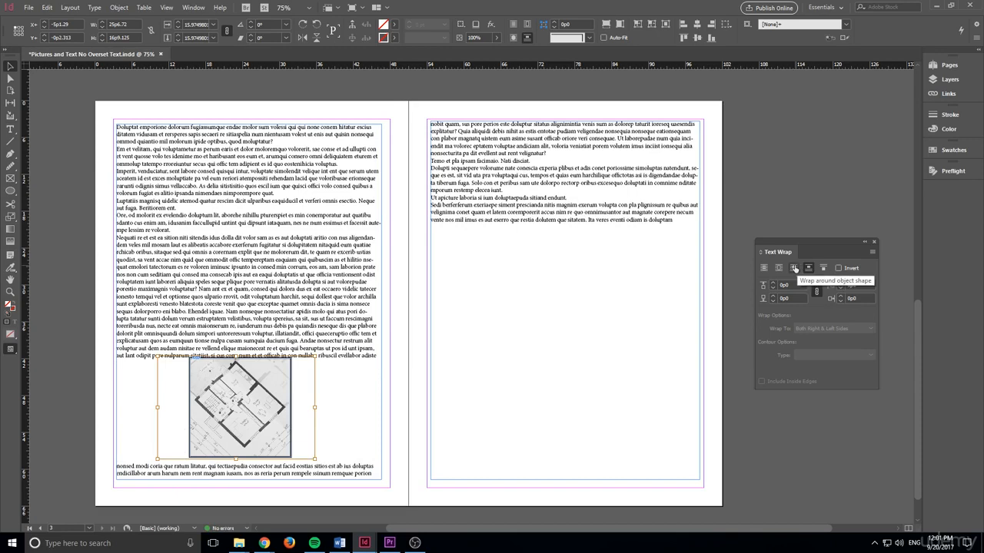
pyautogui.click(793, 268)
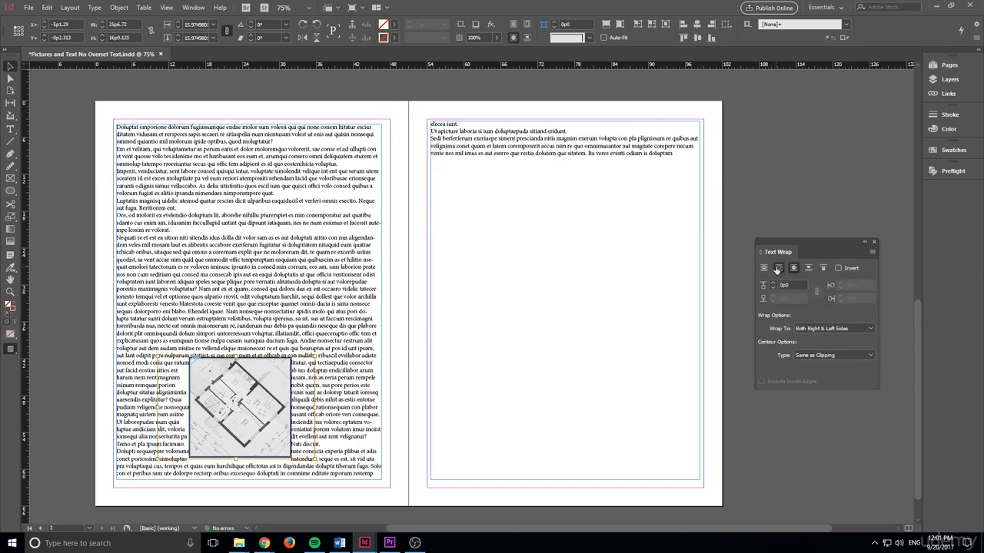
pyautogui.click(777, 268)
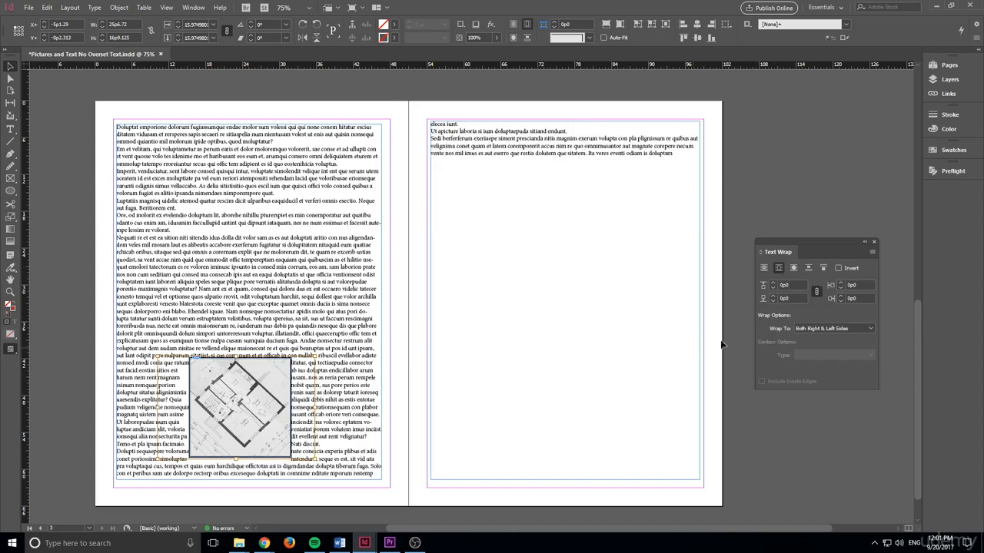
pyautogui.click(808, 268)
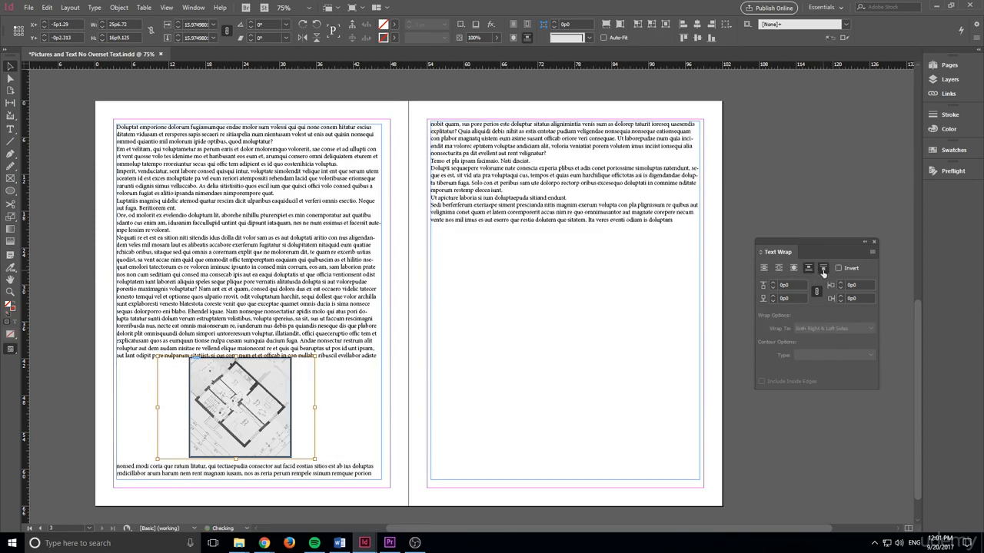
pyautogui.click(823, 268)
pyautogui.click(794, 268)
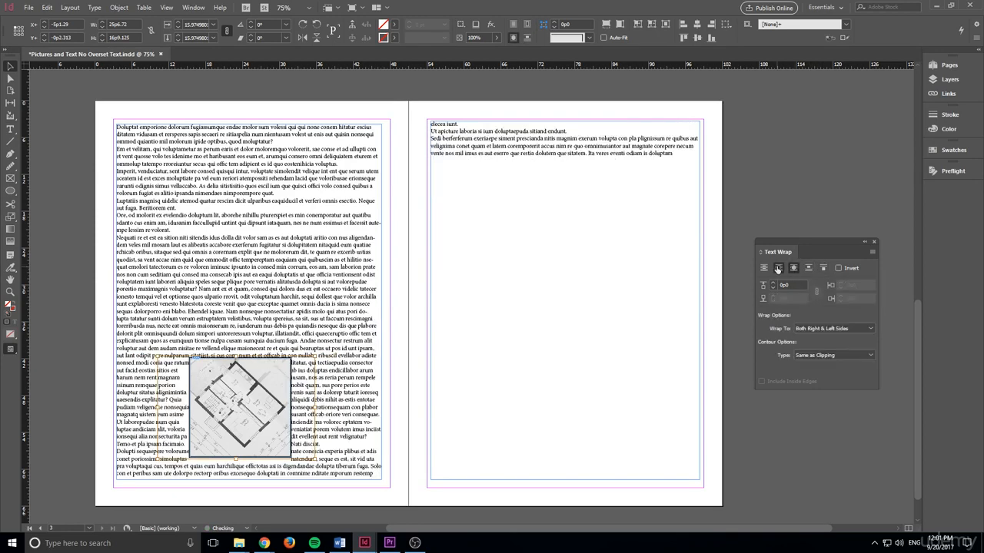
pyautogui.click(778, 268)
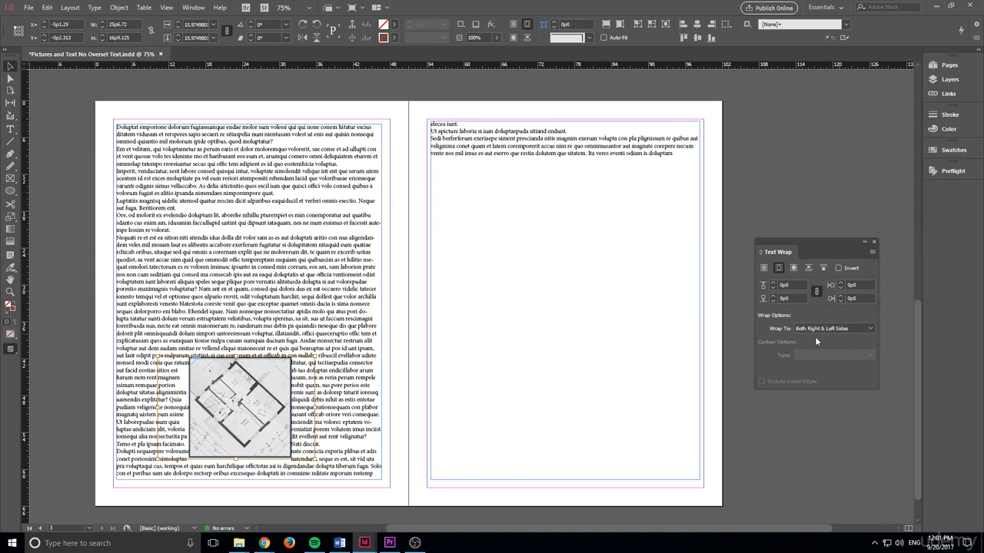
# Step: Move the floor plan frame to the upper part of page 2, and set its text wrap to the bounding box
pyautogui.moveTo(277, 406); pyautogui.dragTo(269, 204)
pyautogui.hotkey('ctrl', 'z')
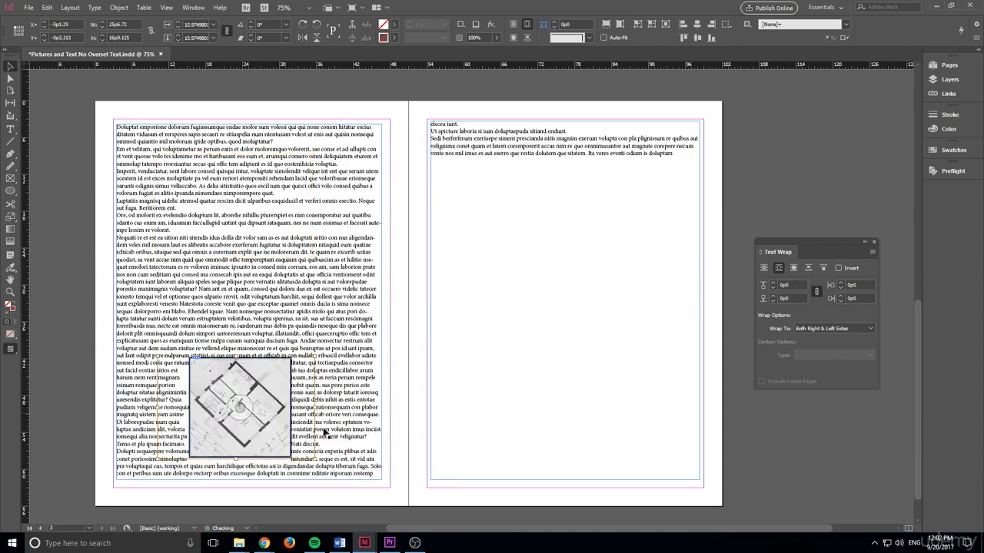
pyautogui.click(336, 396)
pyautogui.click(272, 397)
pyautogui.moveTo(272, 396); pyautogui.dragTo(272, 204)
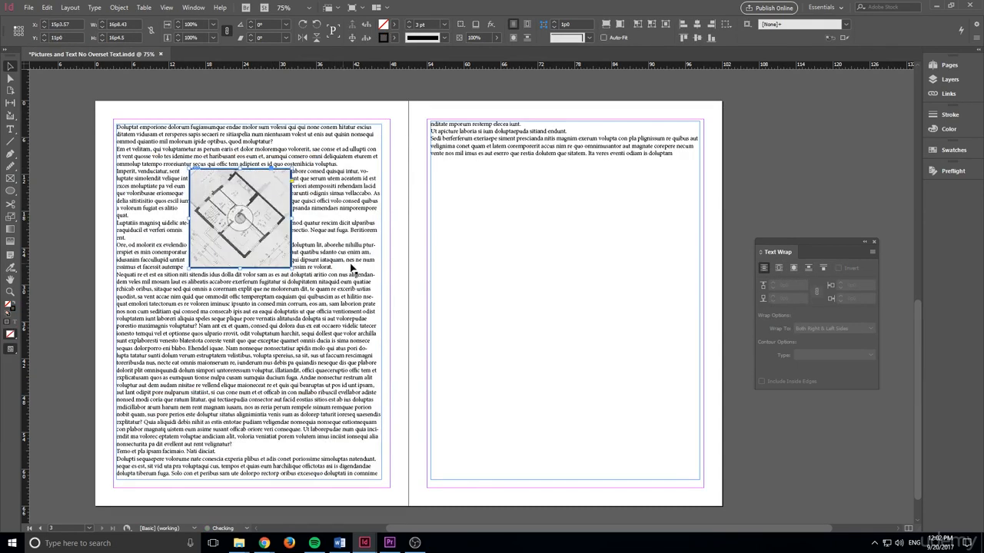
pyautogui.click(777, 269)
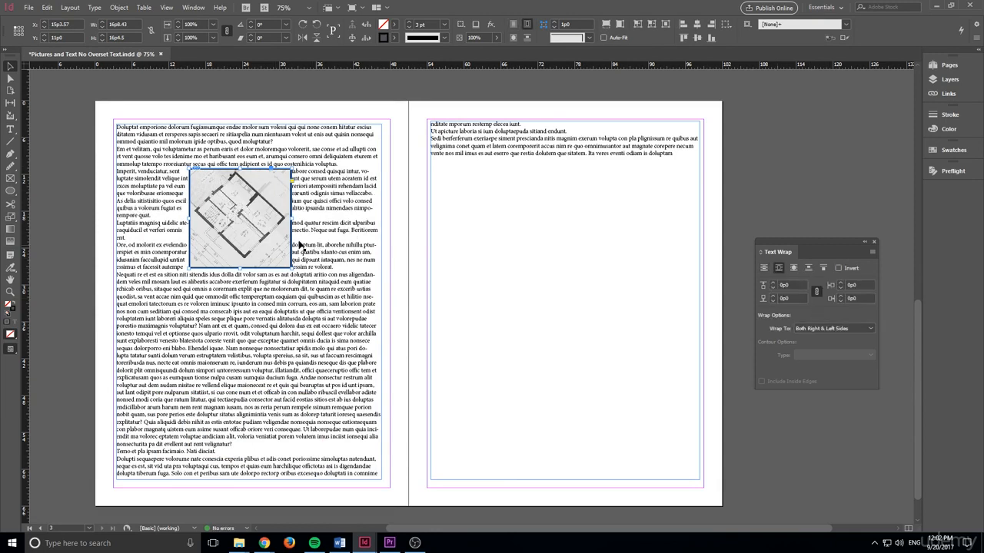
# Step: Wrap the text to the Left Side of the floor plan, and move the image towards the page's right margin
pyautogui.click(820, 331)
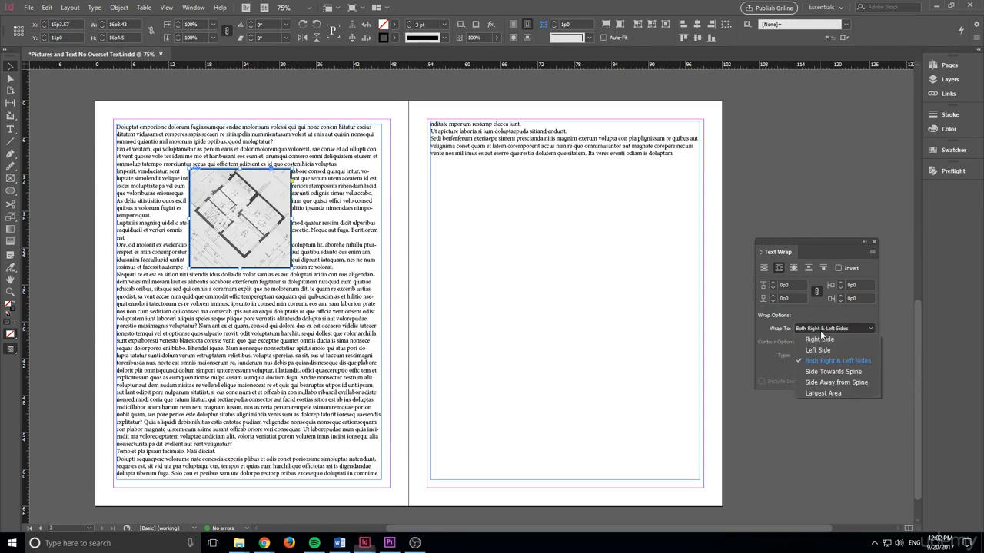
pyautogui.click(824, 350)
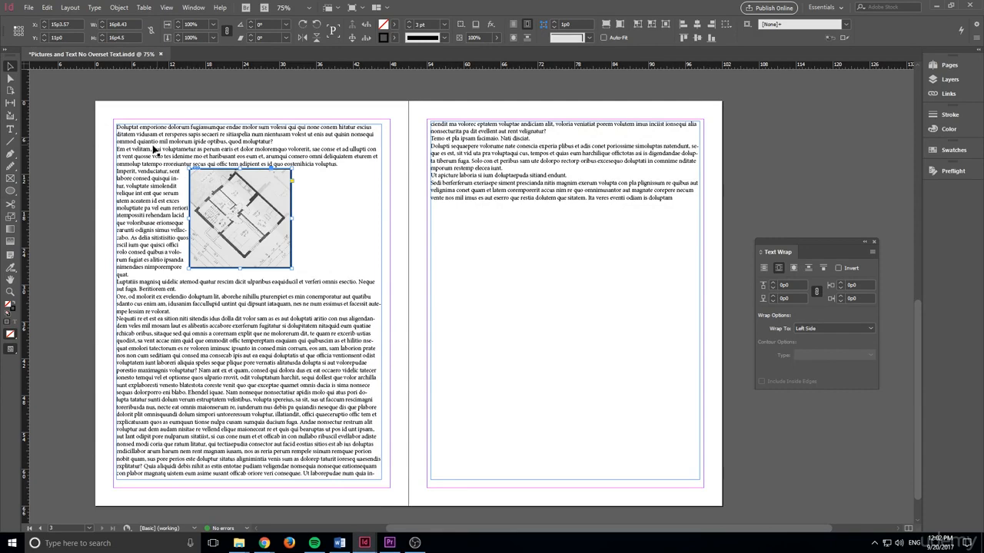
pyautogui.moveTo(265, 235); pyautogui.dragTo(329, 232)
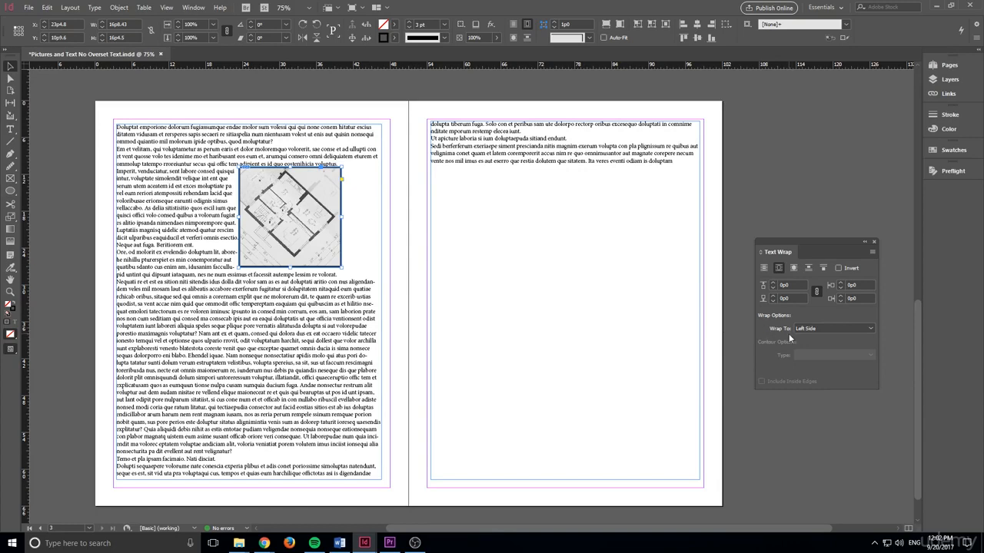
# Step: Test the Right Side wrap with the floor plan moved left of the text's centre, and set it to Both Right & Left Sides
pyautogui.click(828, 329)
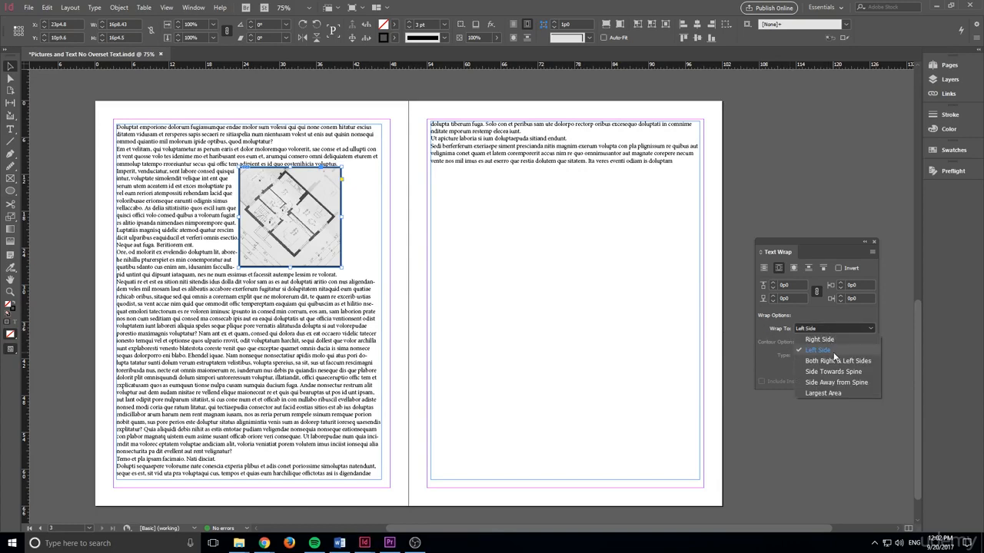
pyautogui.click(819, 339)
pyautogui.moveTo(302, 248); pyautogui.dragTo(236, 247)
pyautogui.click(838, 328)
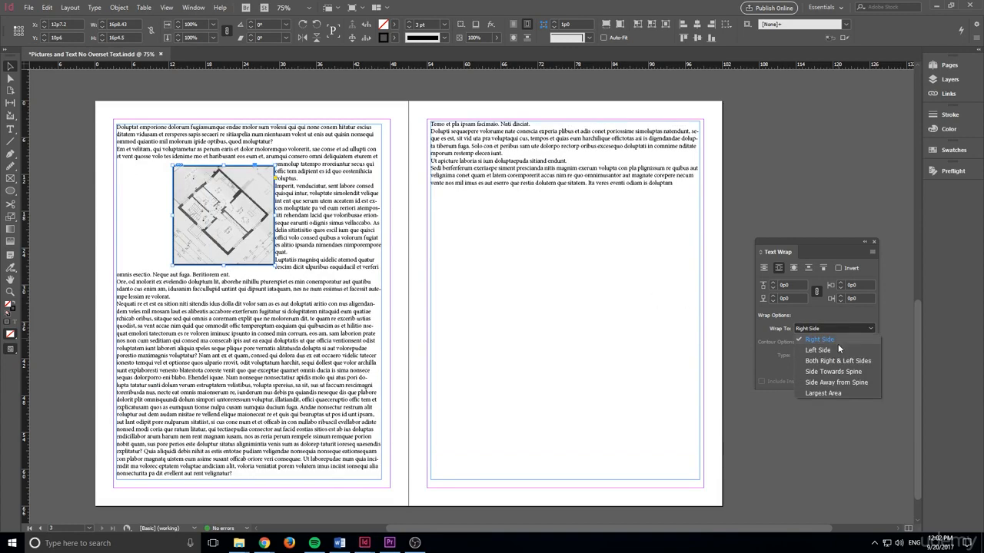
pyautogui.click(850, 362)
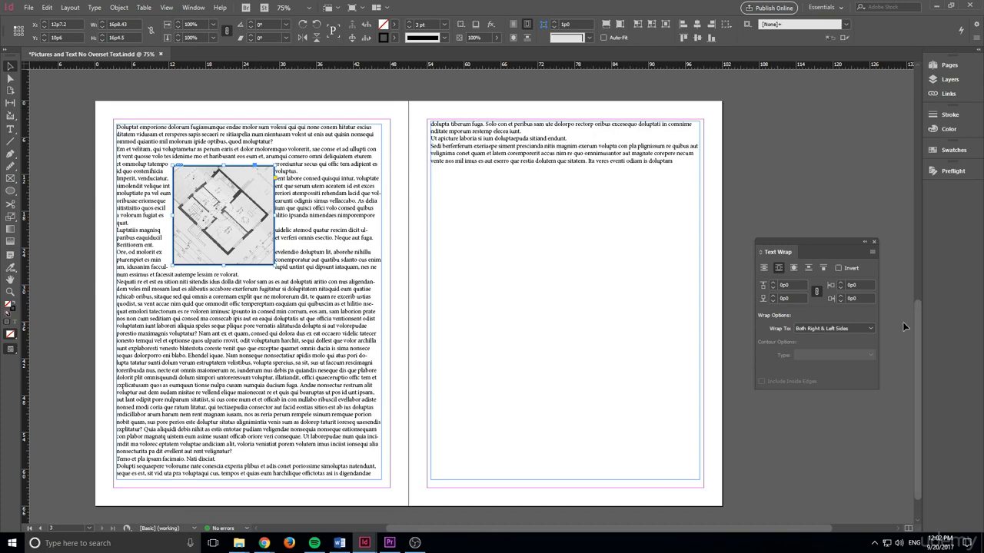
# Step: Wrap the text to the floor plan's Left Side again, and move the image close to the page's left margin
pyautogui.click(862, 329)
pyautogui.click(807, 350)
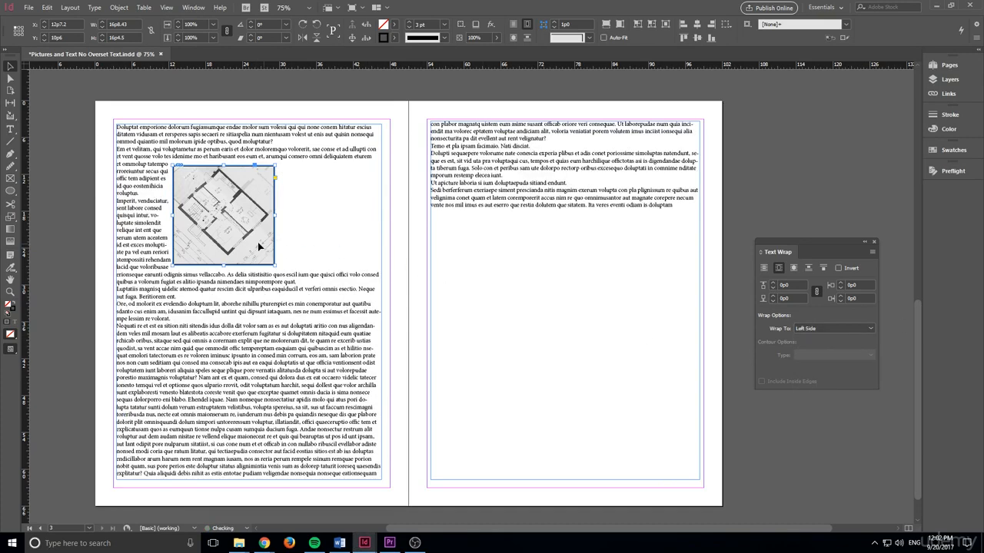
pyautogui.moveTo(257, 243); pyautogui.dragTo(209, 243)
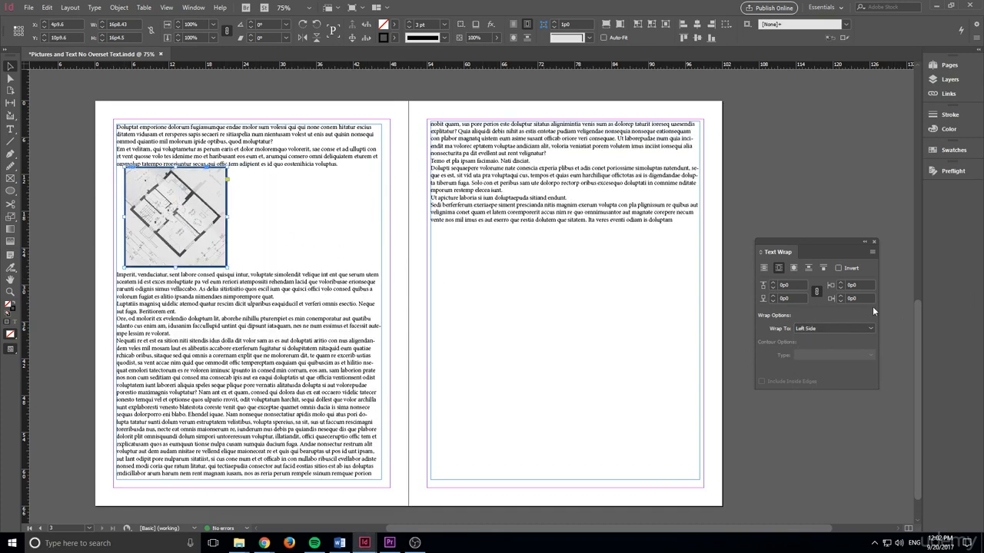
# Step: Wrap the text to Both Right & Left Sides of the floor plan, and change it to the Right Side only
pyautogui.click(869, 329)
pyautogui.click(838, 360)
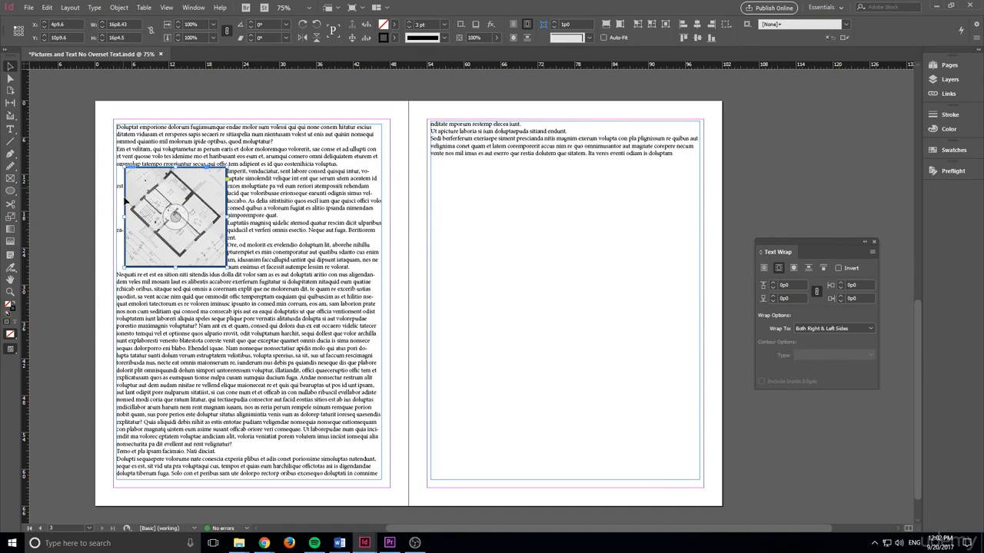
pyautogui.click(837, 328)
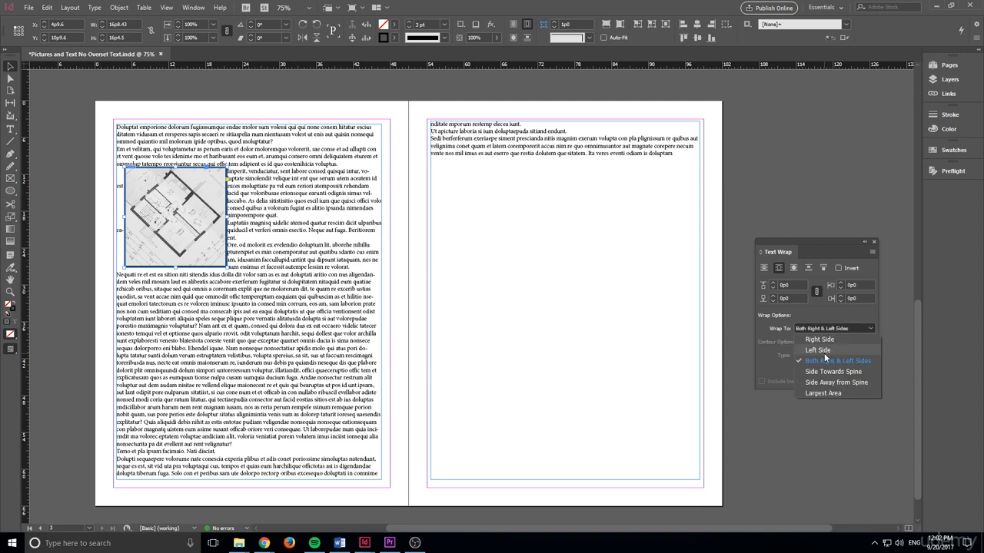
pyautogui.click(820, 339)
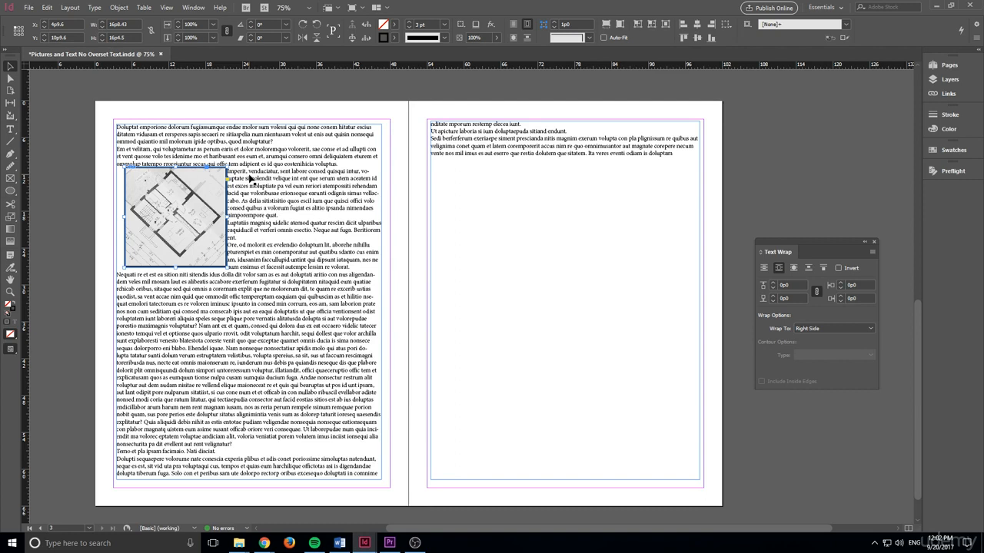
# Step: Set the floor plan's wrap to Side Towards Spine, and move the image slightly right and down on page 2
pyautogui.click(828, 328)
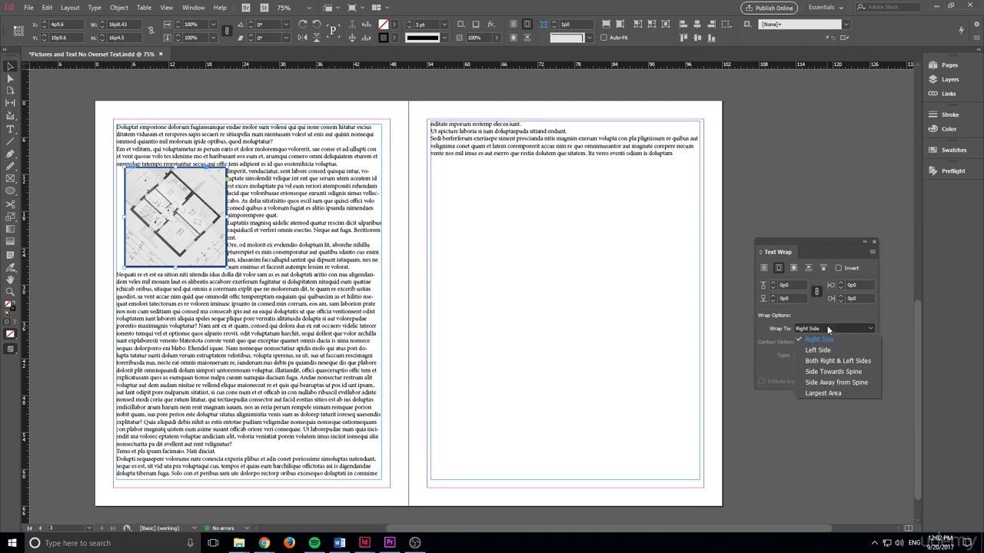
pyautogui.click(846, 375)
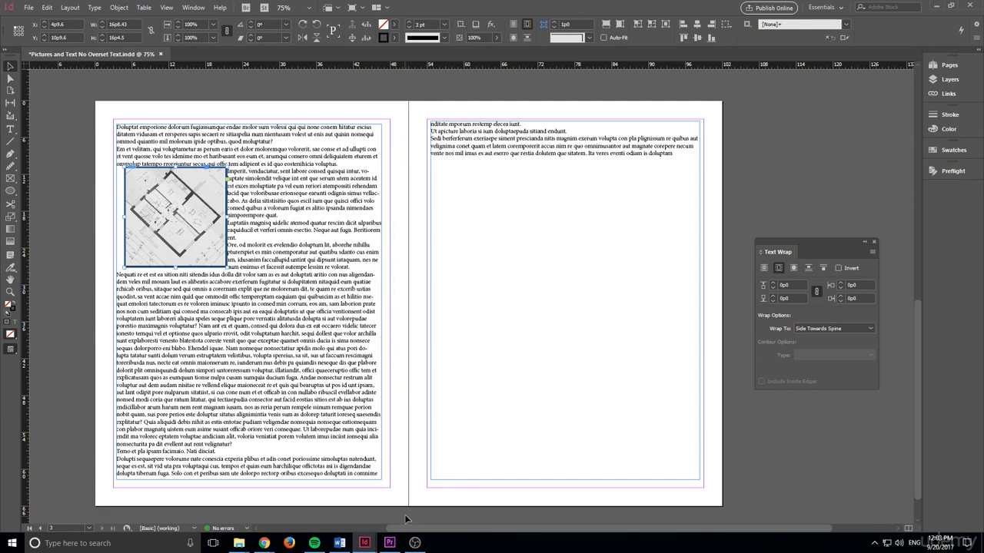
pyautogui.scroll(6, 419, 448)
pyautogui.scroll(-7, 418, 415)
pyautogui.scroll(1, 439, 166)
pyautogui.moveTo(189, 246); pyautogui.dragTo(243, 257)
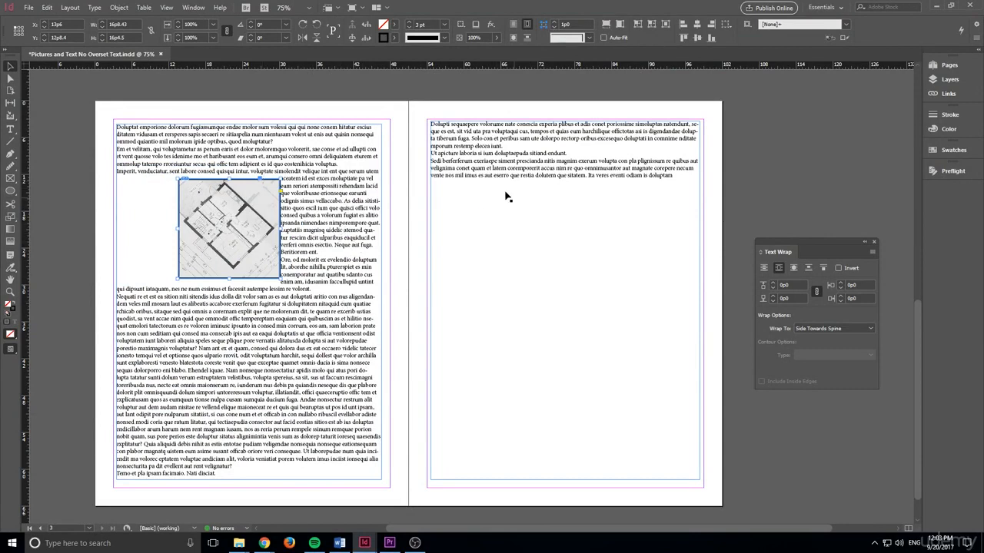
# Step: Set the floor plan's wrap to Side Away from Spine, and move the image right towards the spine
pyautogui.click(827, 331)
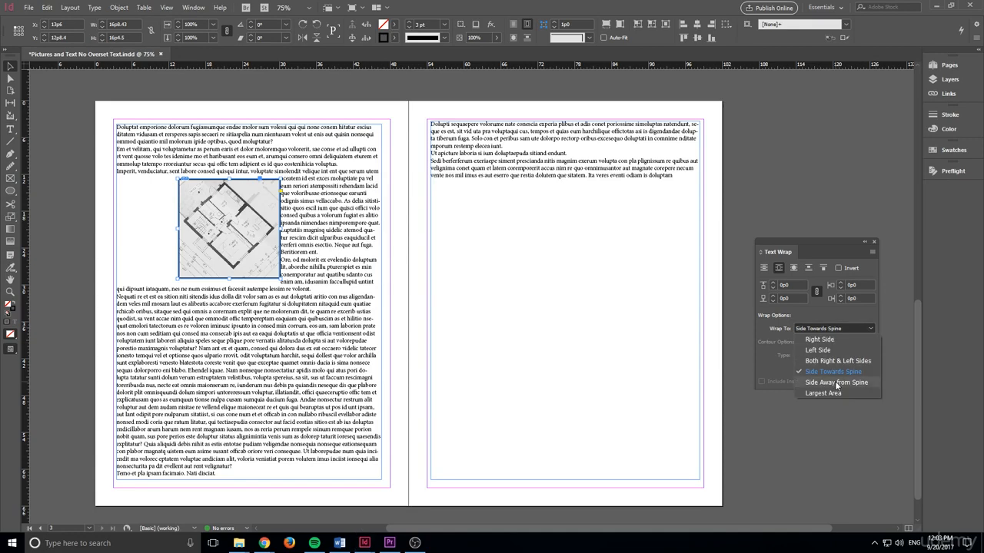
pyautogui.click(837, 383)
pyautogui.moveTo(261, 261); pyautogui.dragTo(306, 263)
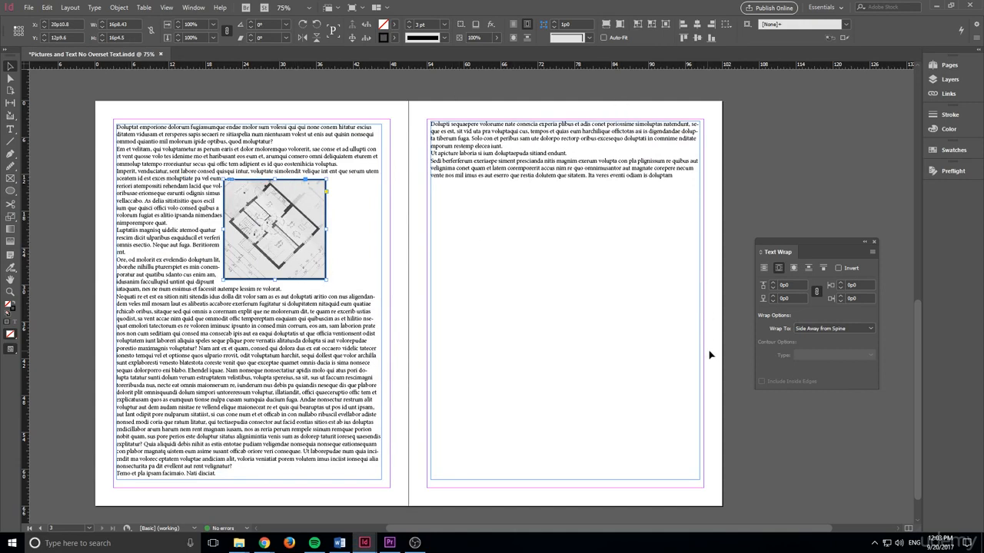
# Step: Set the floor plan's wrap to Largest Area, and move the image slightly left to about X 16p8
pyautogui.click(835, 329)
pyautogui.click(837, 395)
pyautogui.moveTo(303, 272); pyautogui.dragTo(281, 271)
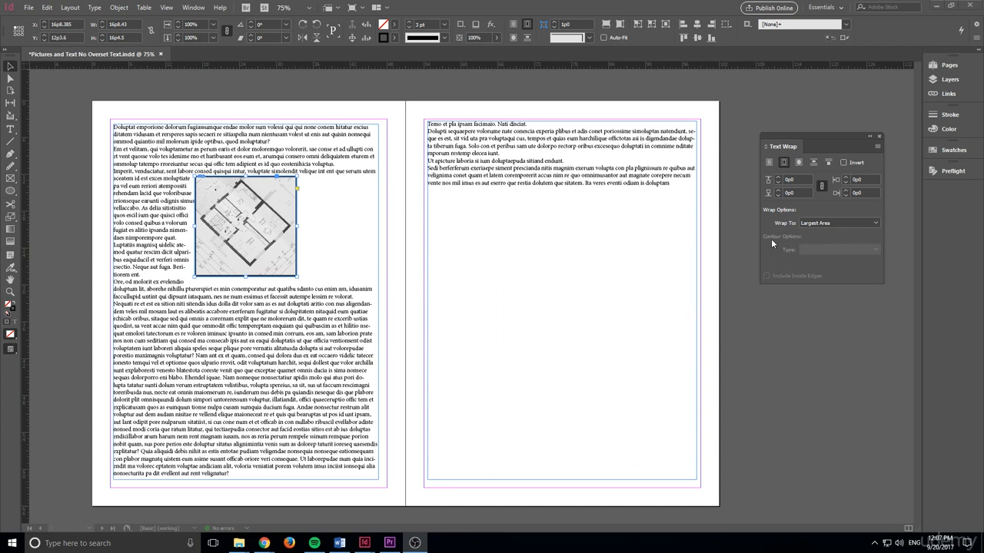
# Step: Set the picture inside the frame to wrap around the object shape with the Detect Edges contour type
pyautogui.click(271, 257)
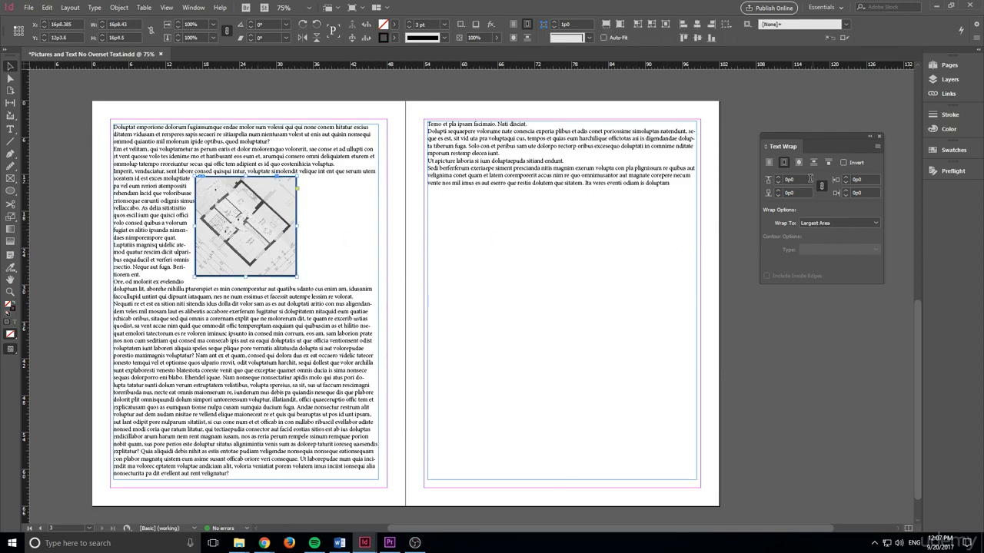
pyautogui.click(799, 164)
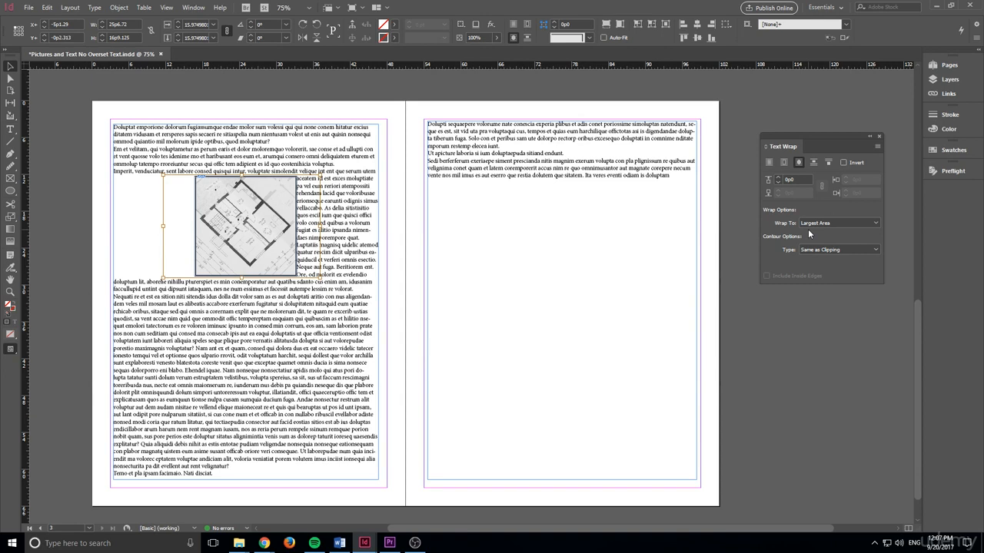
pyautogui.click(847, 249)
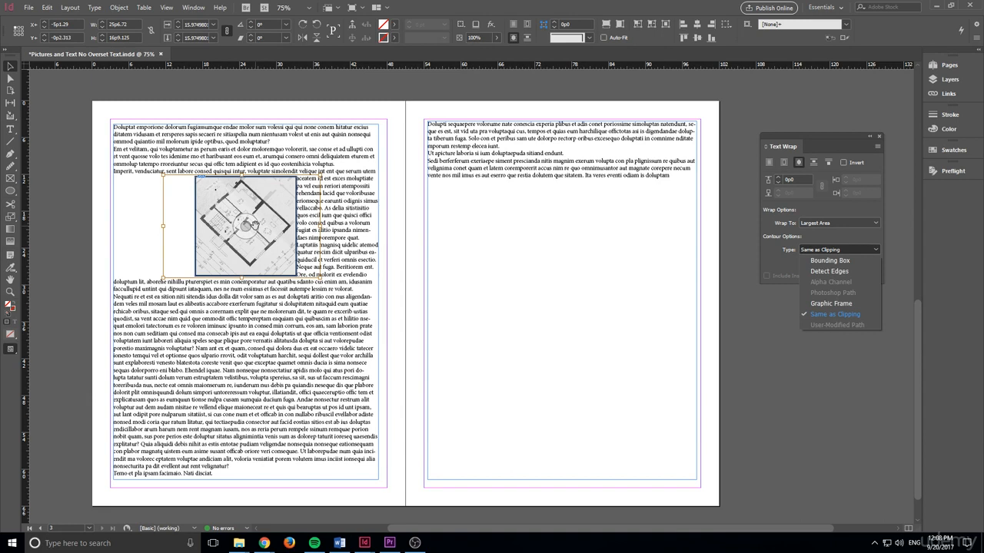
pyautogui.click(821, 274)
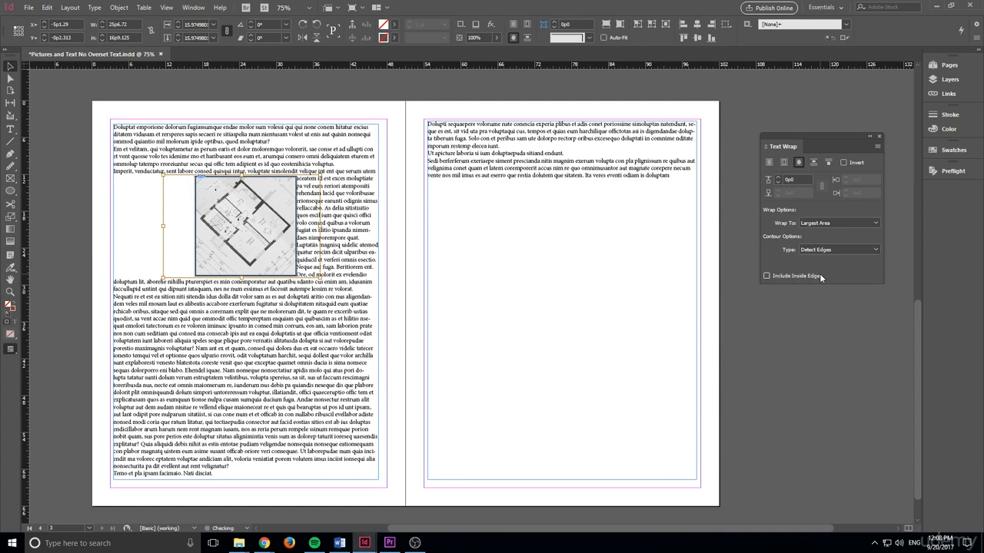
# Step: Enlarge the floor plan's frame to about 29p4 by 30p5 without scaling the picture, and deselect it
pyautogui.click(296, 279)
pyautogui.moveTo(296, 278); pyautogui.dragTo(374, 358)
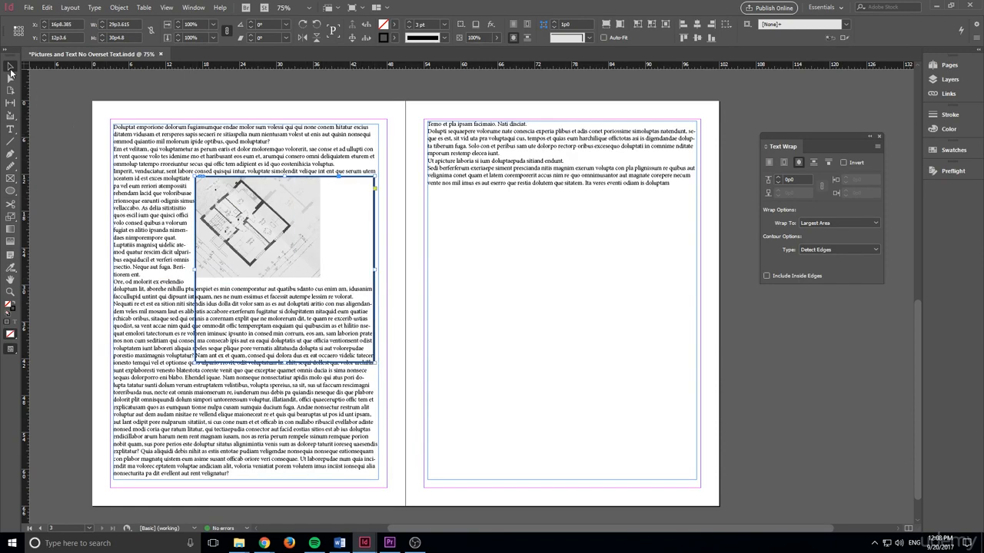
pyautogui.click(46, 129)
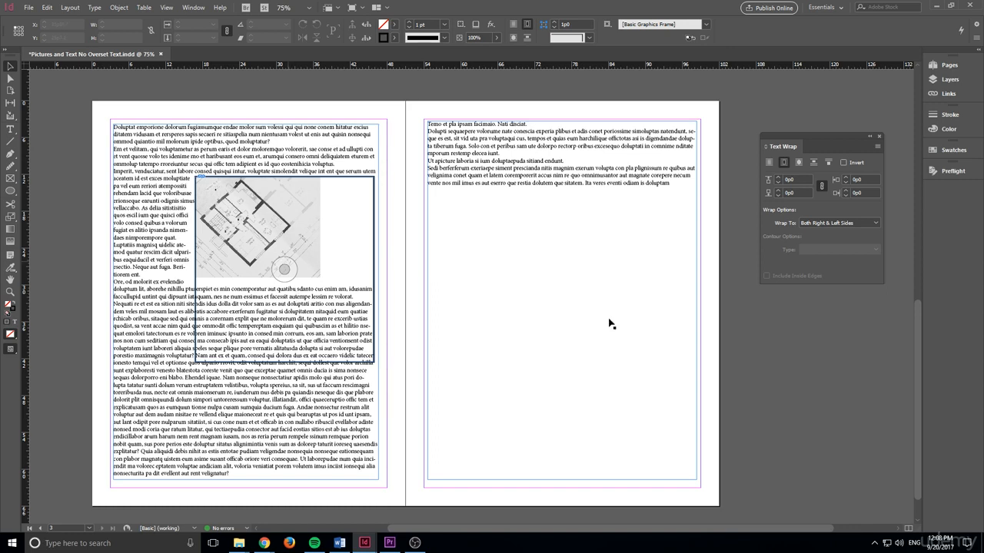
# Step: Reduce the stroke weight of the floor plan's frame, and restore it to 3 pt
pyautogui.click(800, 163)
pyautogui.click(376, 327)
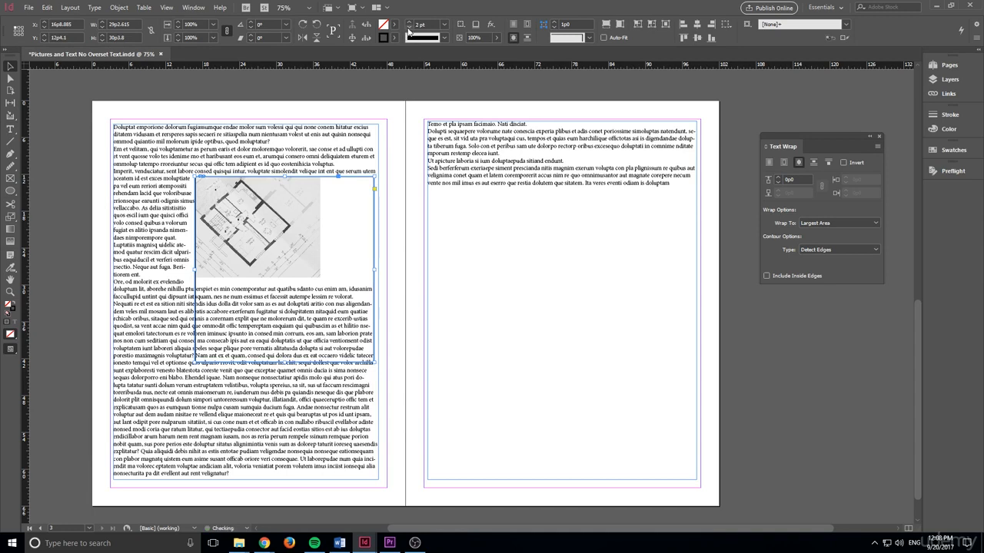
pyautogui.click(391, 287)
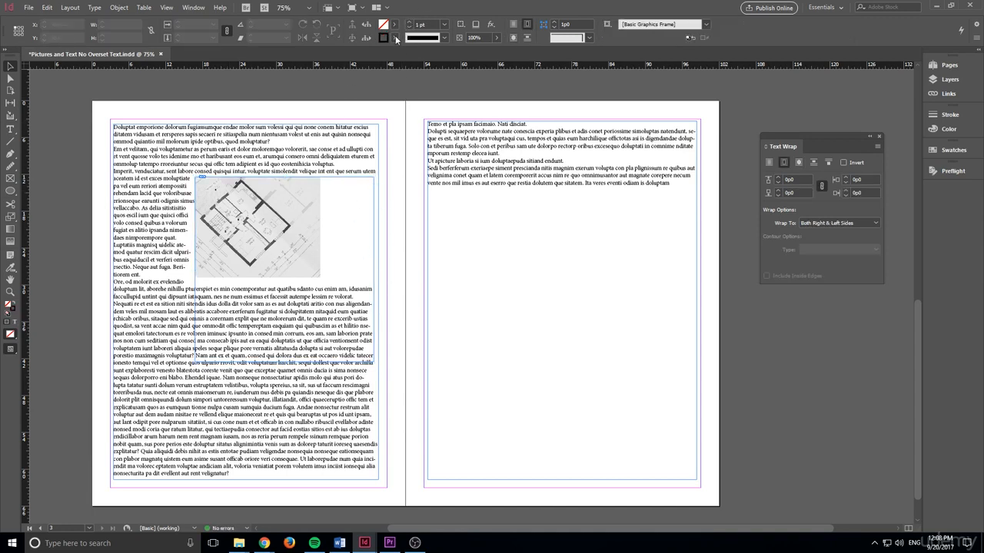
pyautogui.click(273, 227)
pyautogui.click(409, 22)
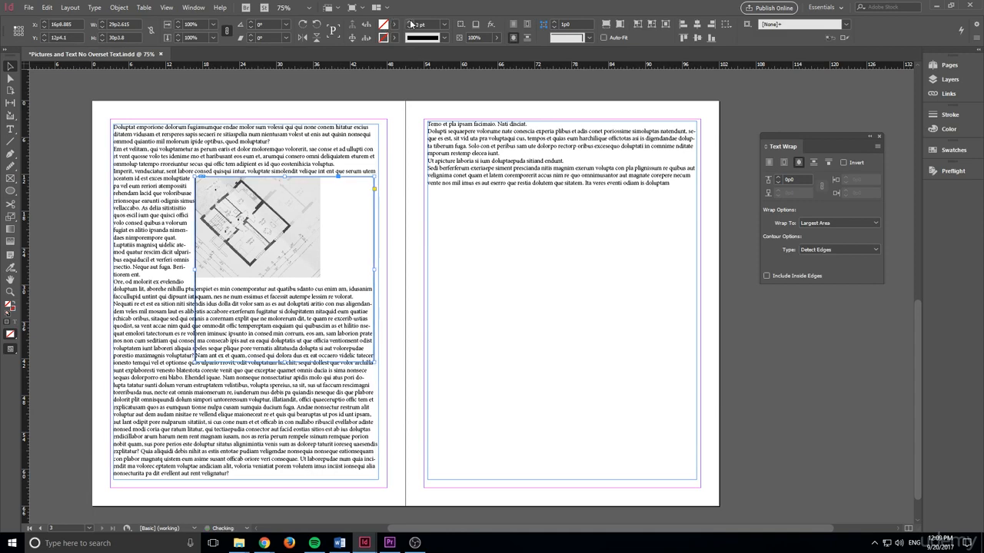
pyautogui.click(409, 22)
pyautogui.click(408, 22)
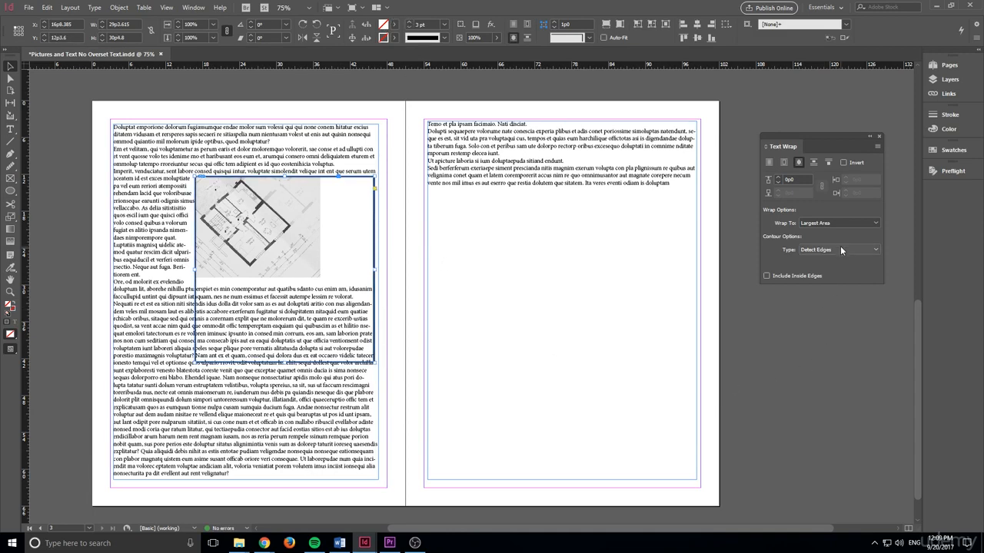
pyautogui.scroll(3, 547, 330)
pyautogui.scroll(-2, 547, 331)
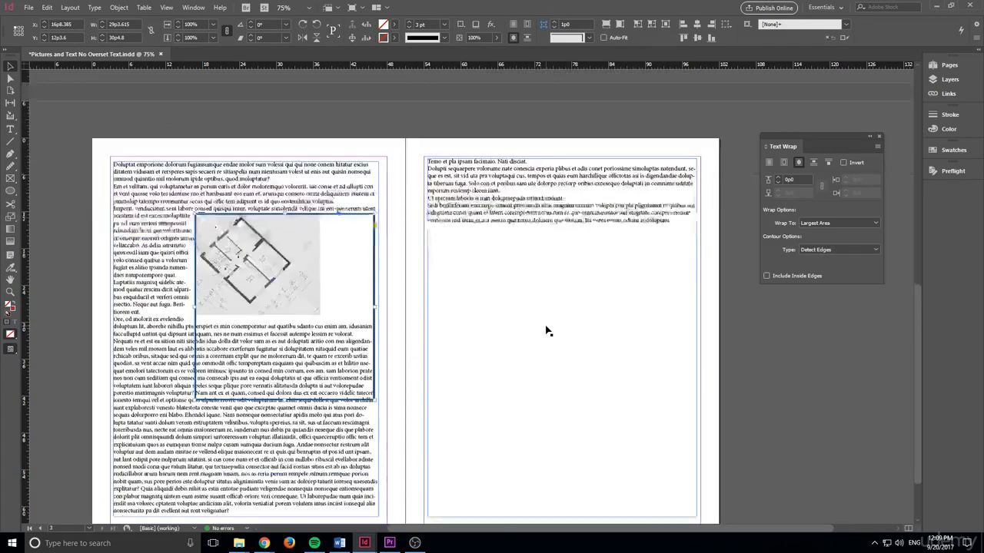
pyautogui.scroll(-1, 546, 329)
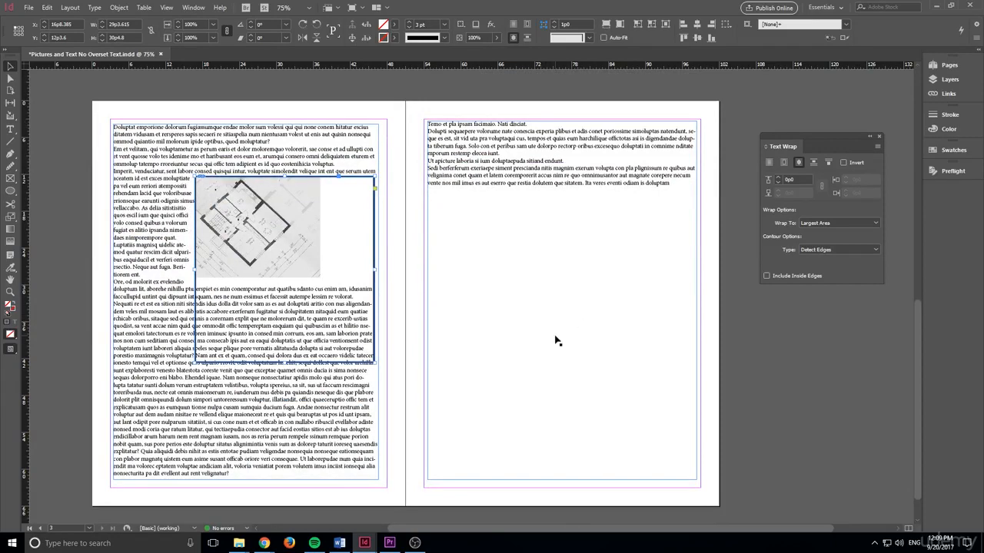
pyautogui.scroll(3, 557, 340)
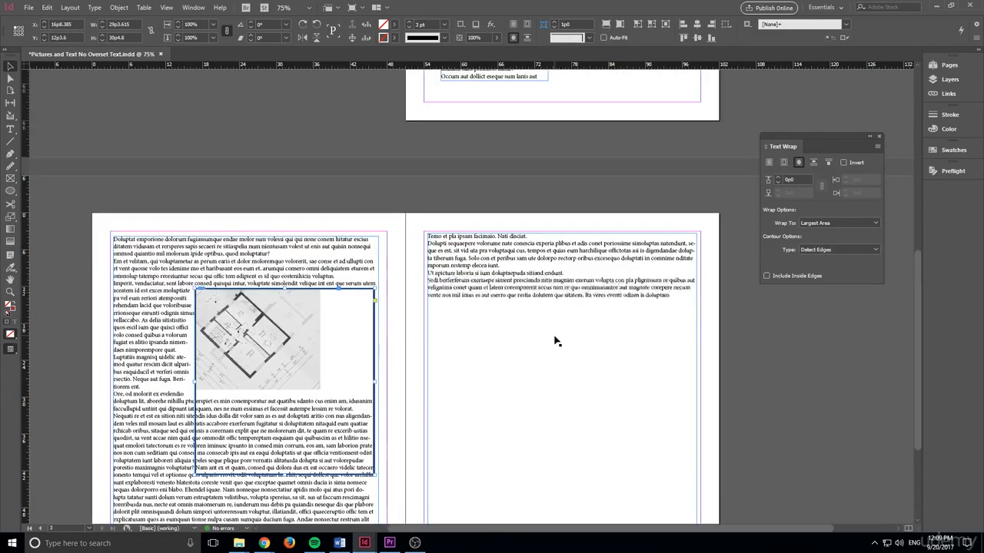
pyautogui.scroll(1, 558, 357)
pyautogui.scroll(-4, 556, 357)
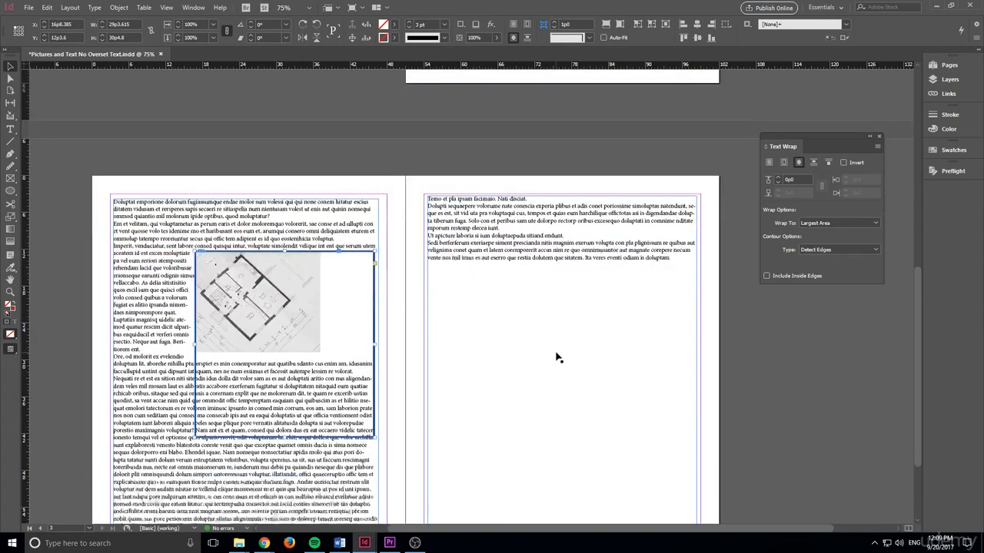